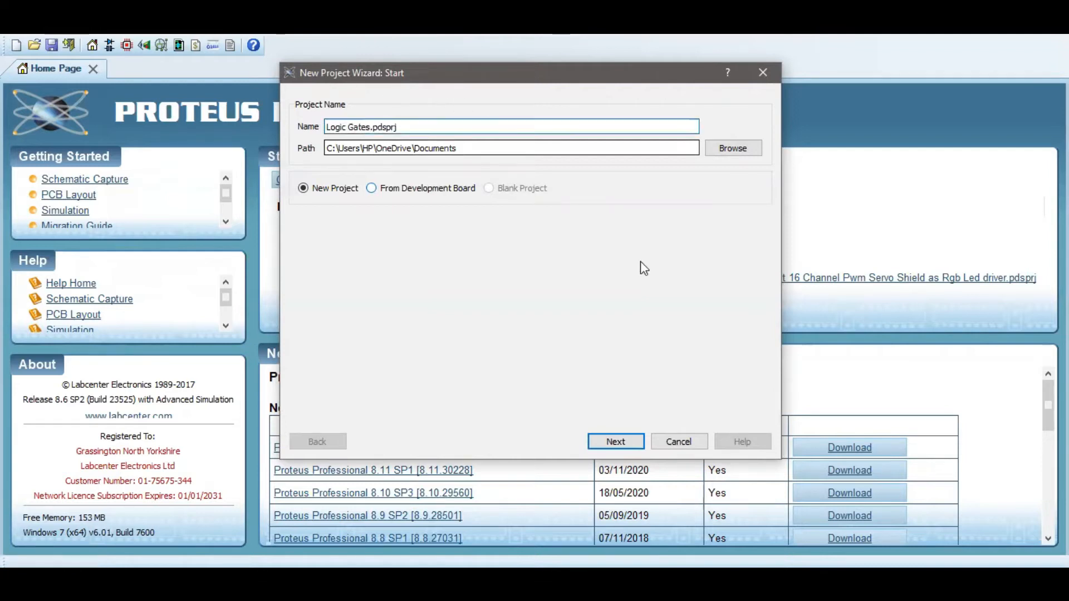
- Create the Logic Gates project with a Landscape A4 schematic, no PCB layout and no firmware project
{"action": "left_click", "coordinate": [624, 445]}
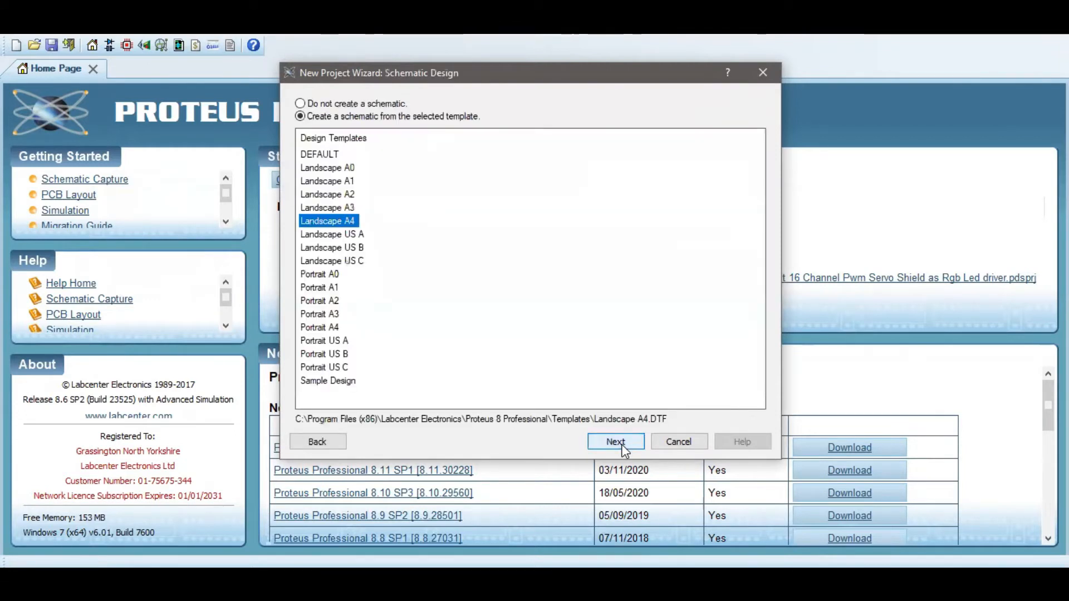
{"action": "left_click", "coordinate": [616, 443]}
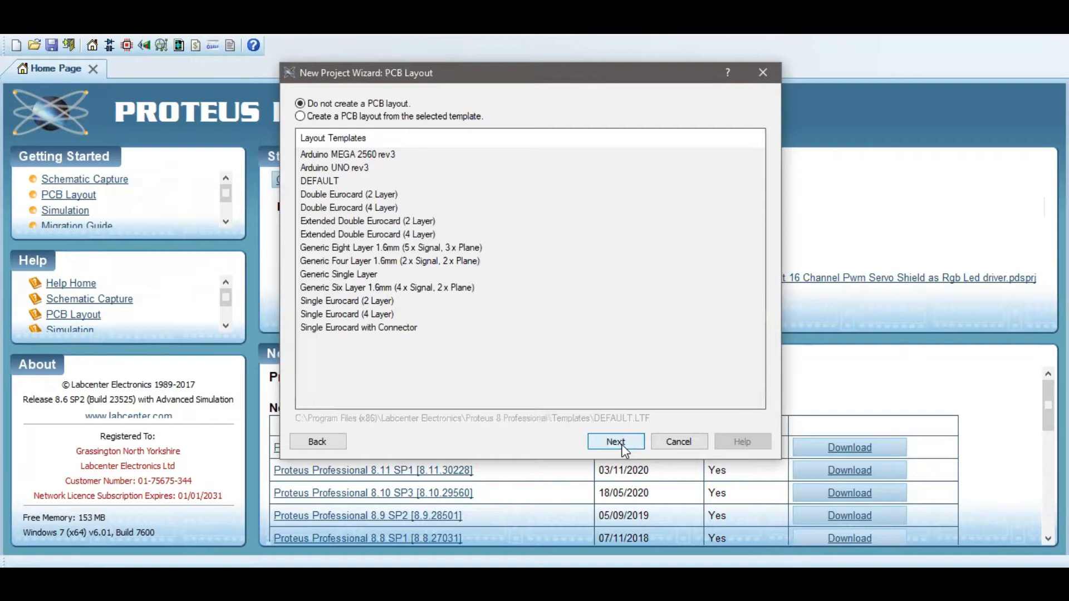
{"action": "left_click", "coordinate": [616, 442]}
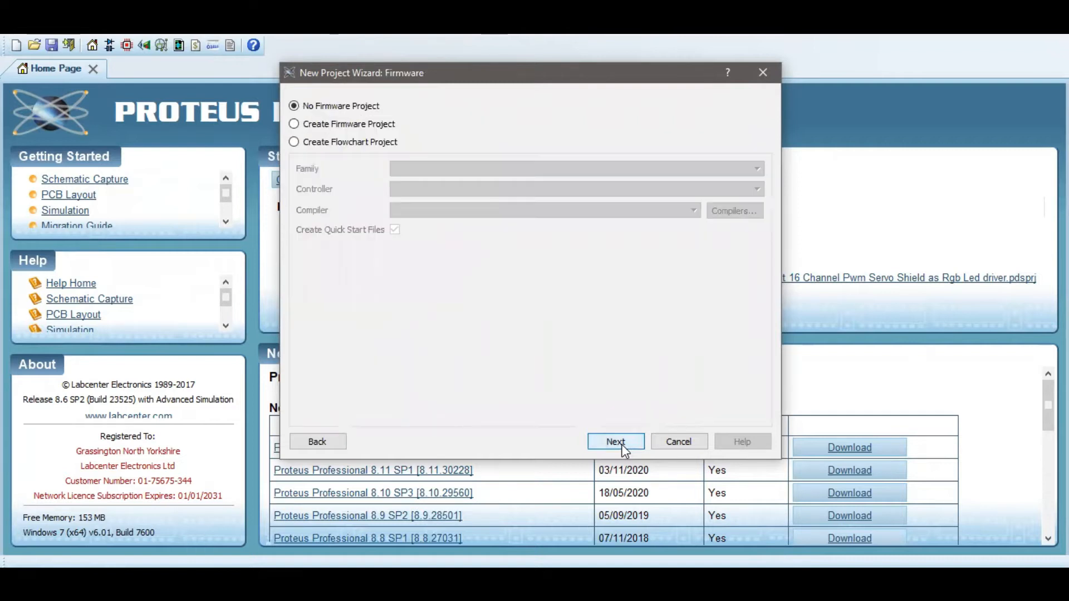
{"action": "left_click", "coordinate": [616, 442]}
{"action": "left_click", "coordinate": [616, 441]}
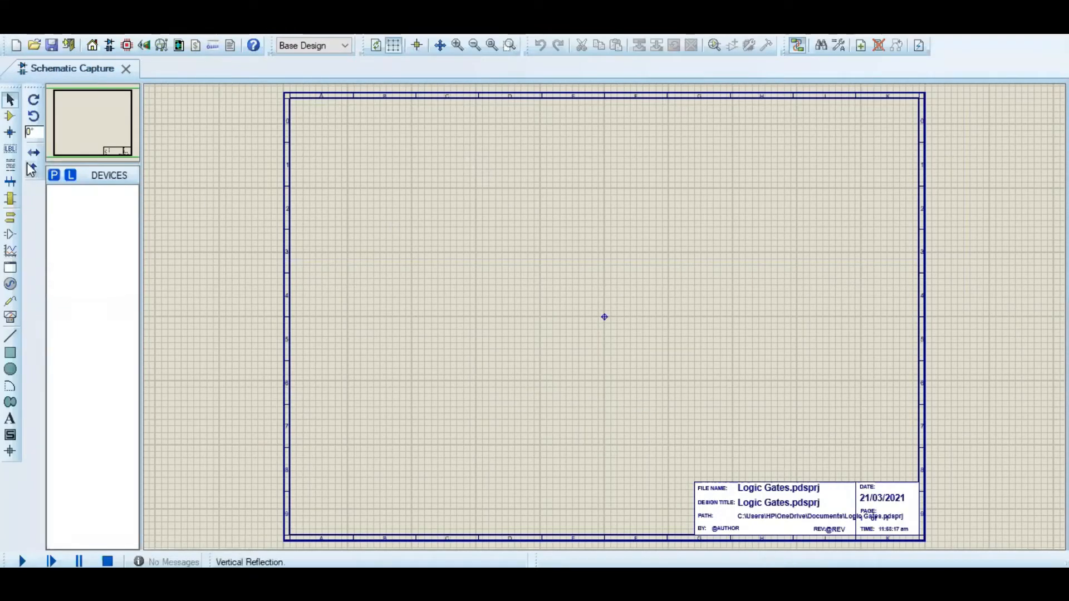
- Find the 7408 two-input AND gate in the parts library and add it to the device list
{"action": "left_click", "coordinate": [53, 176]}
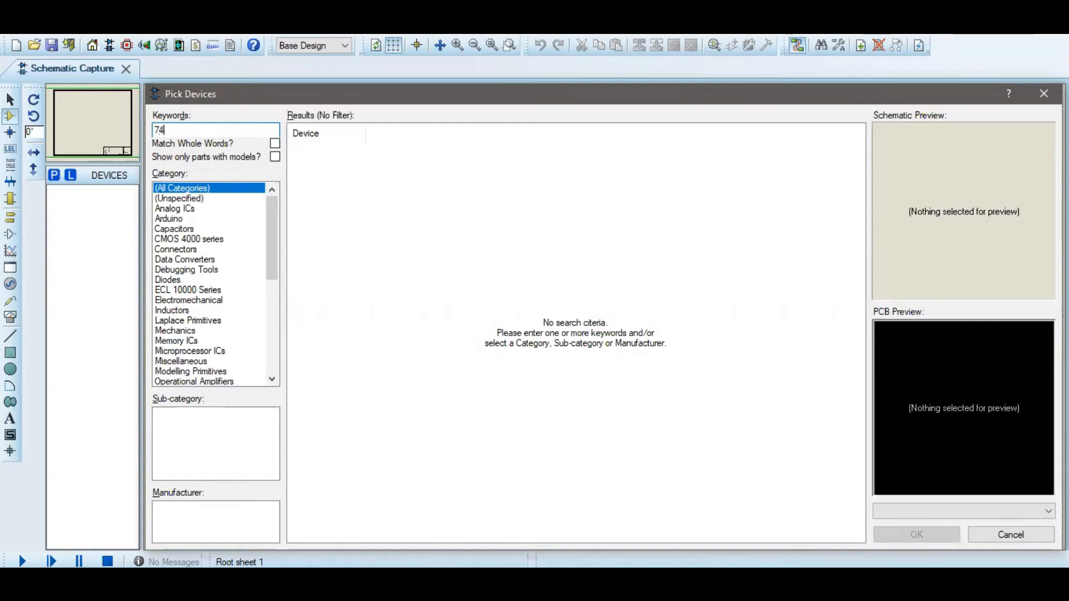
{"action": "type", "text": "08"}
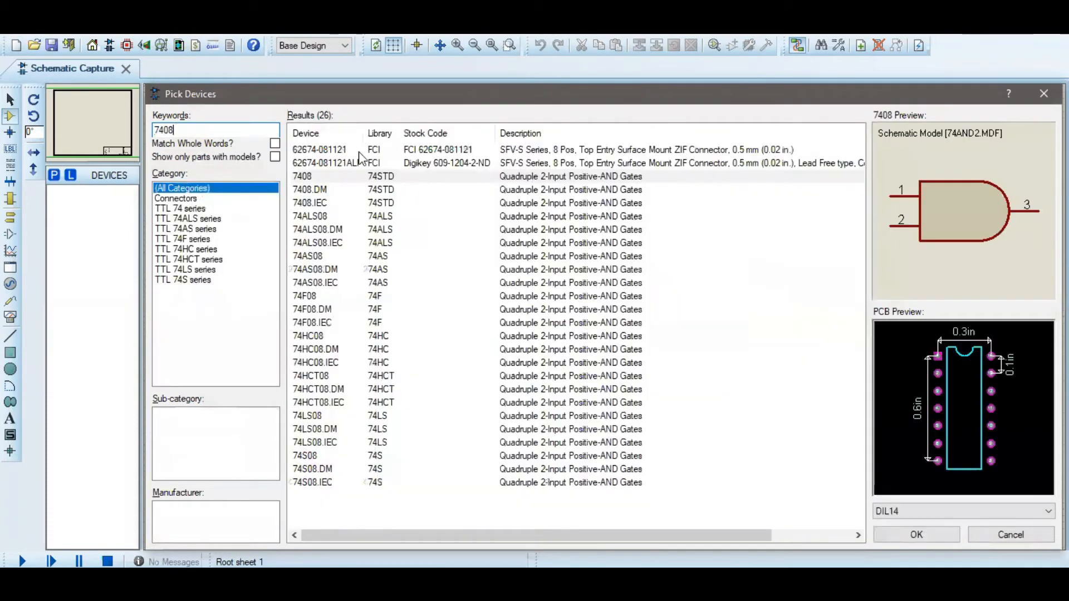
{"action": "left_click", "coordinate": [939, 534]}
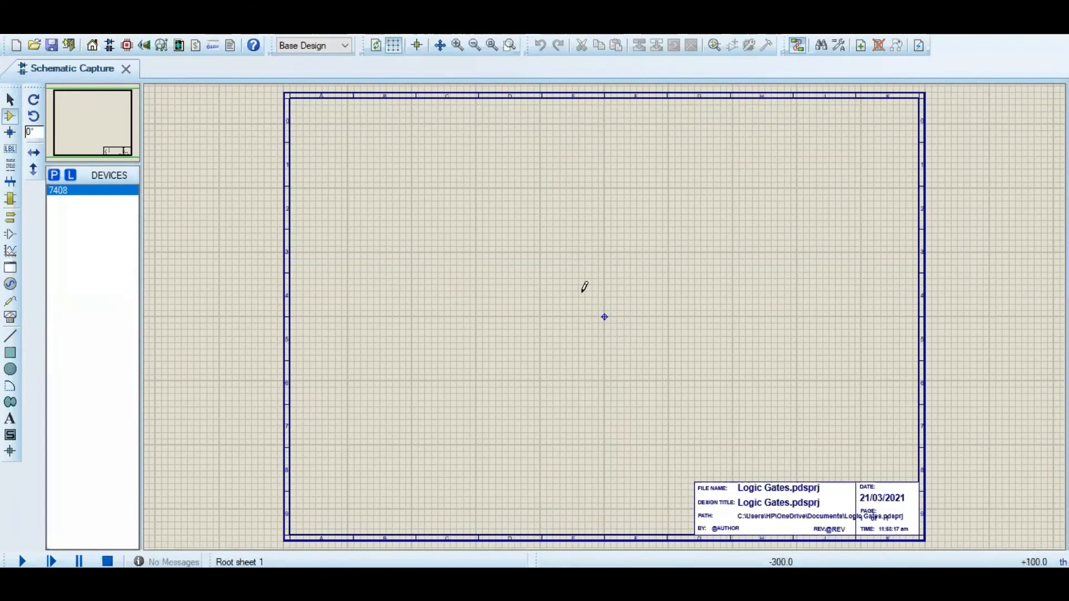
- Search the parts library for "switch" and add SW-ROT-12 and SWITCH to the device list
{"action": "left_click", "coordinate": [54, 175]}
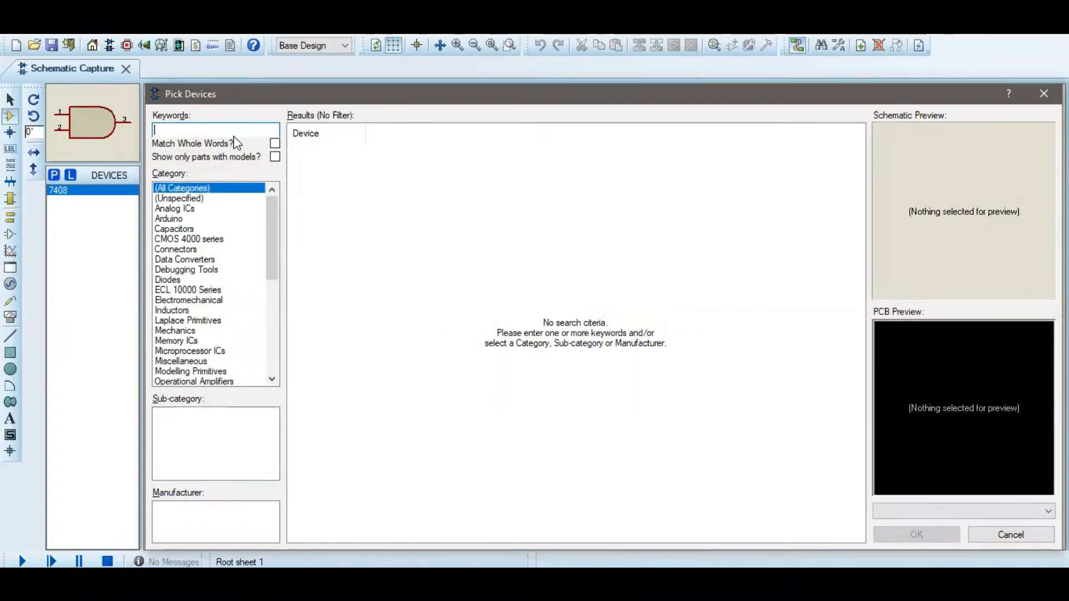
{"action": "type", "text": "switch"}
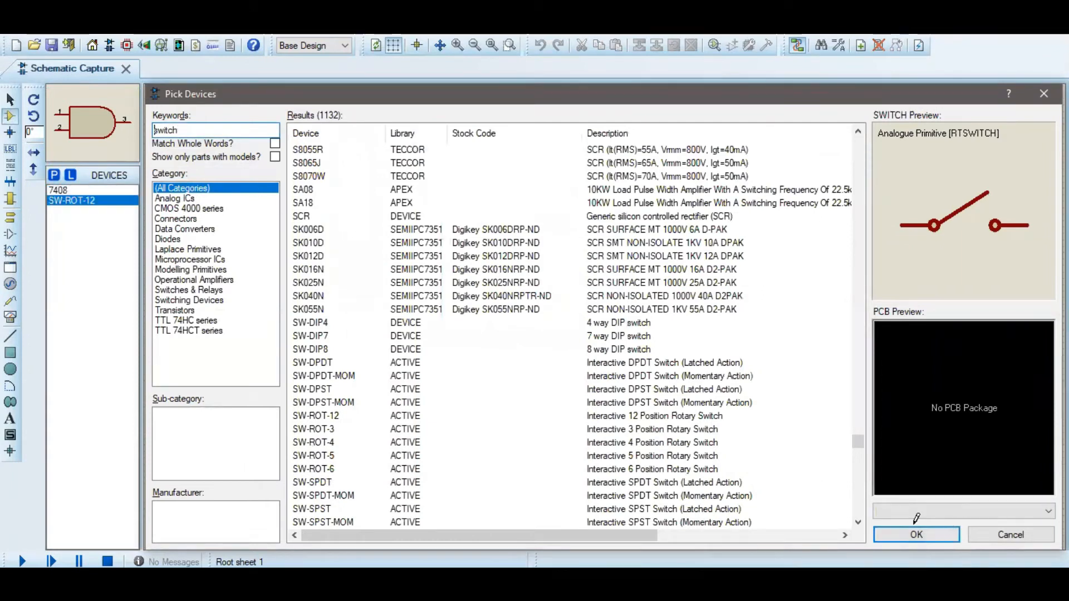
{"action": "left_click", "coordinate": [916, 533]}
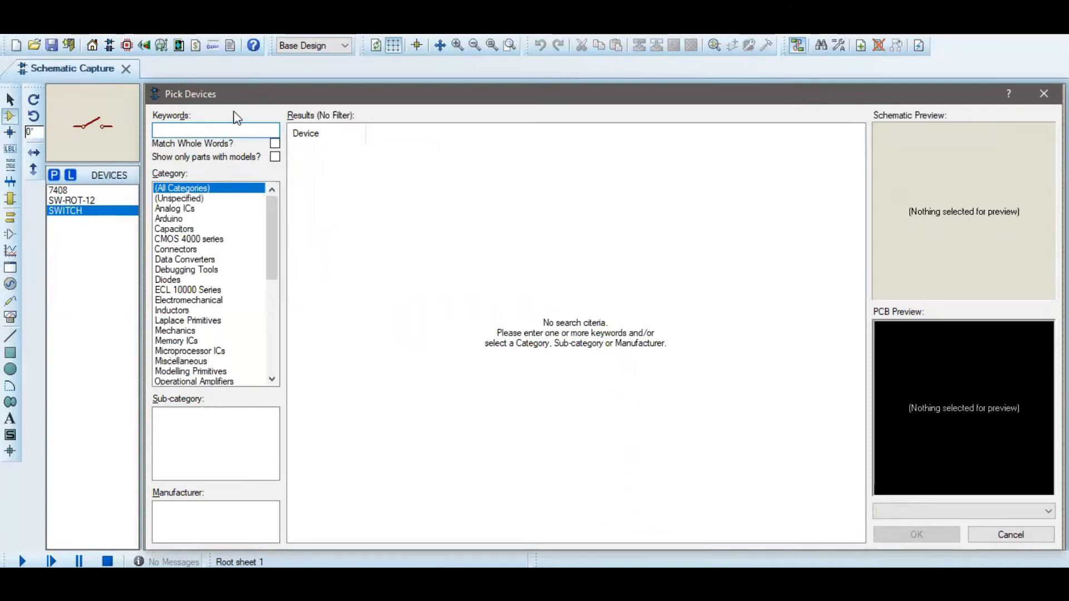
- Search the parts library for "100" within the Resistors category and add 10WATT0R22 to the device list
{"action": "type", "text": "100"}
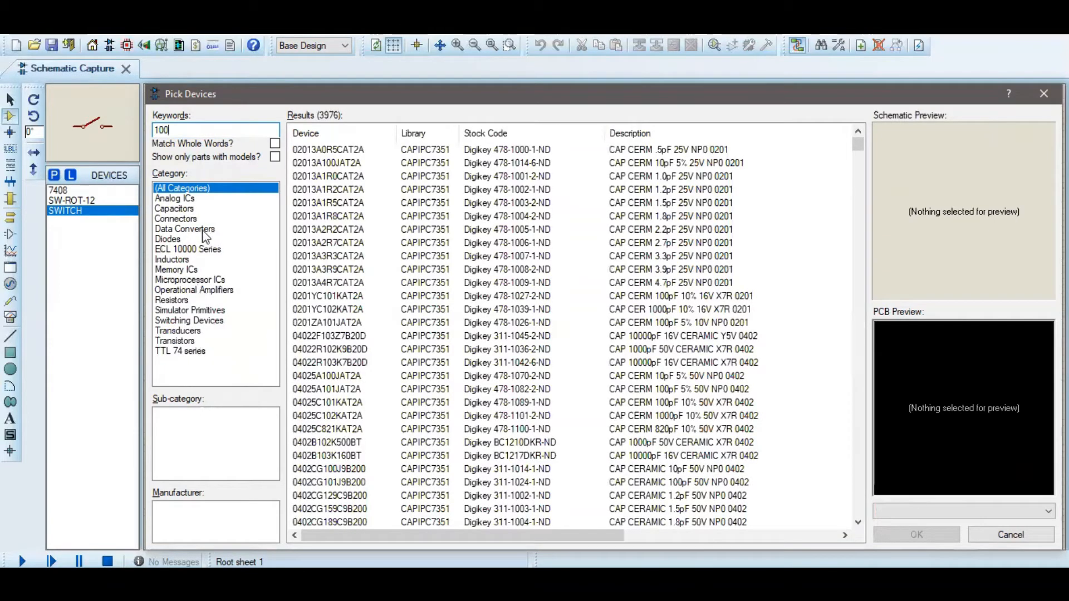
{"action": "left_click", "coordinate": [199, 301]}
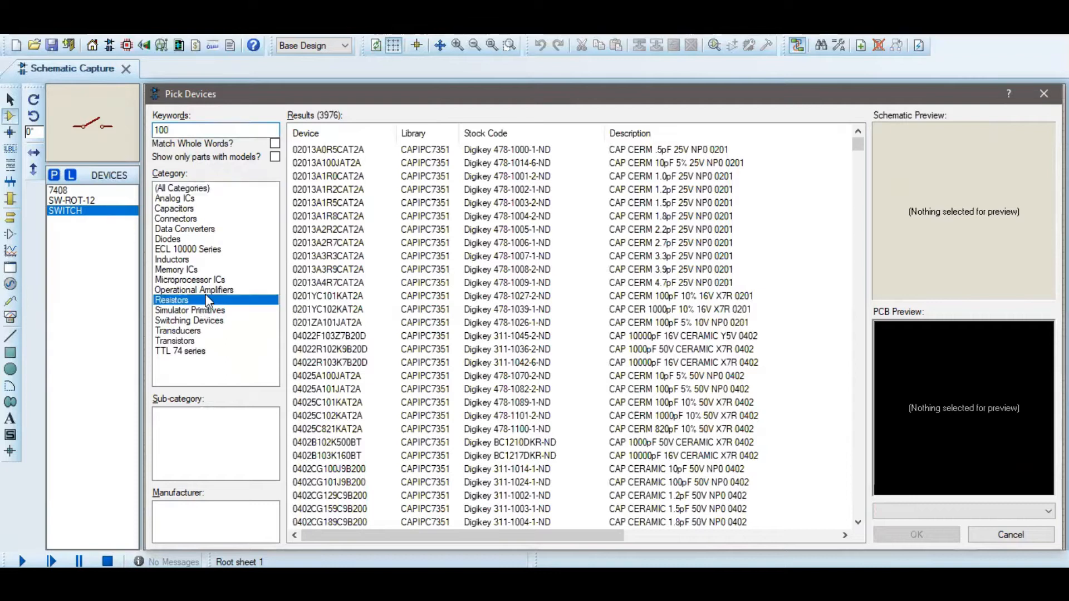
{"action": "left_click", "coordinate": [368, 163]}
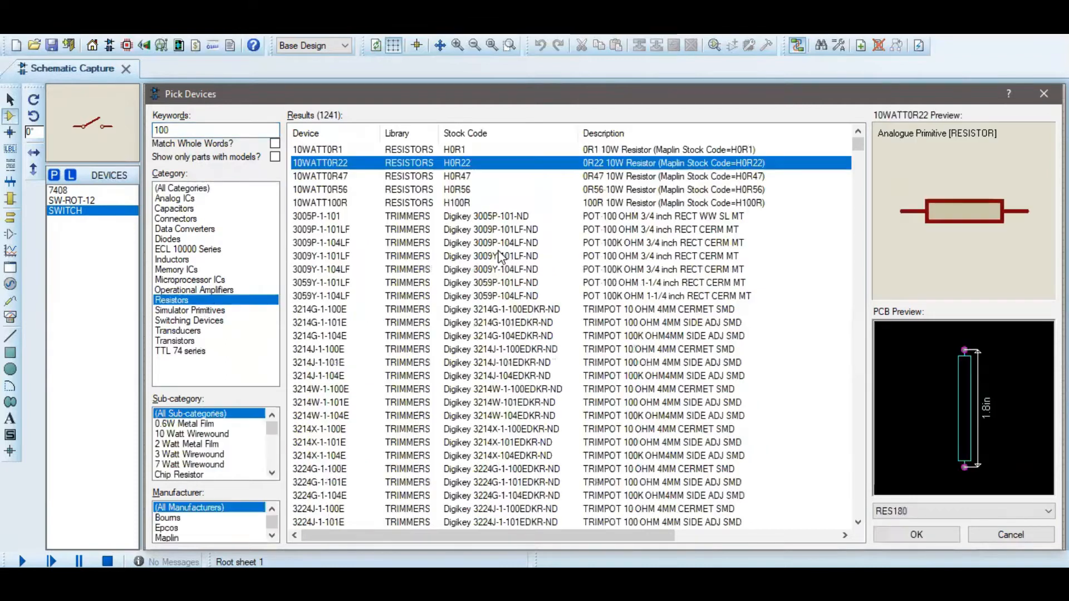
{"action": "left_click", "coordinate": [893, 532]}
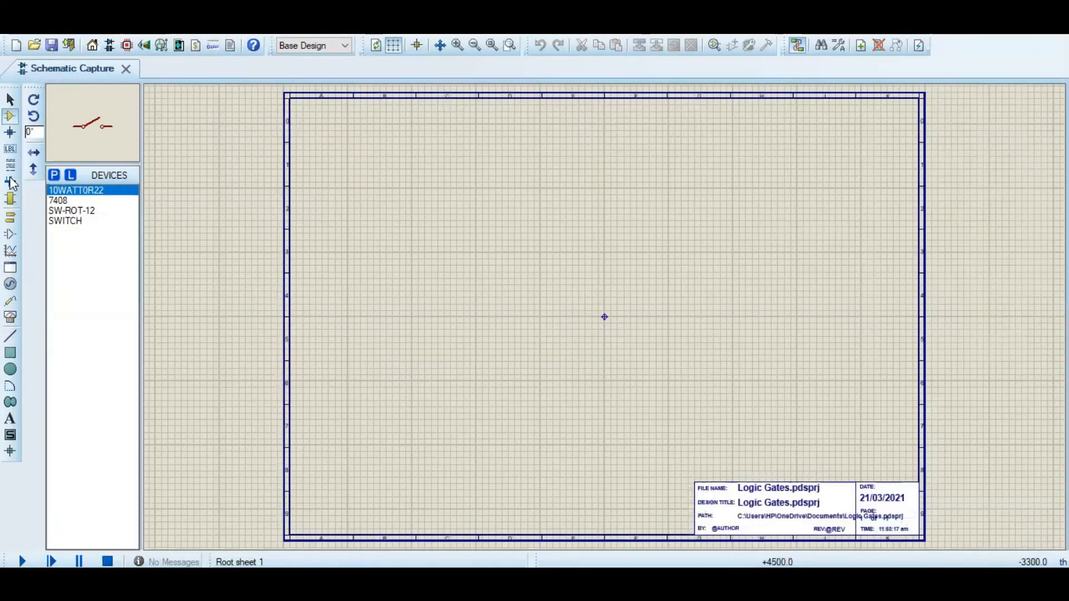
- Search the parts library for "led" and add the animated blue LED, LED-BLUE, to the device list
{"action": "left_click", "coordinate": [53, 175]}
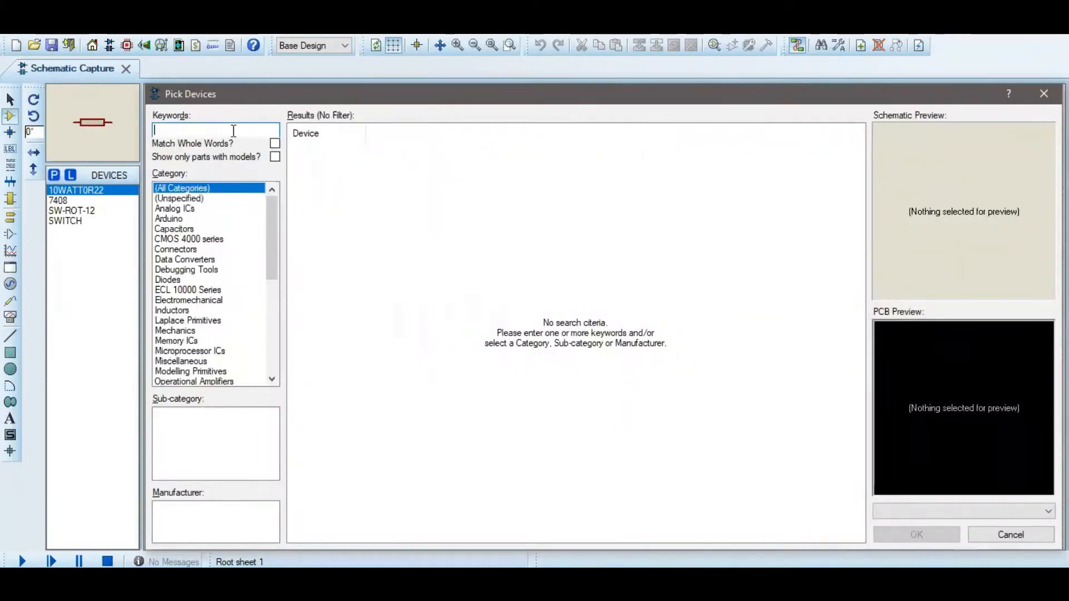
{"action": "type", "text": ";"}
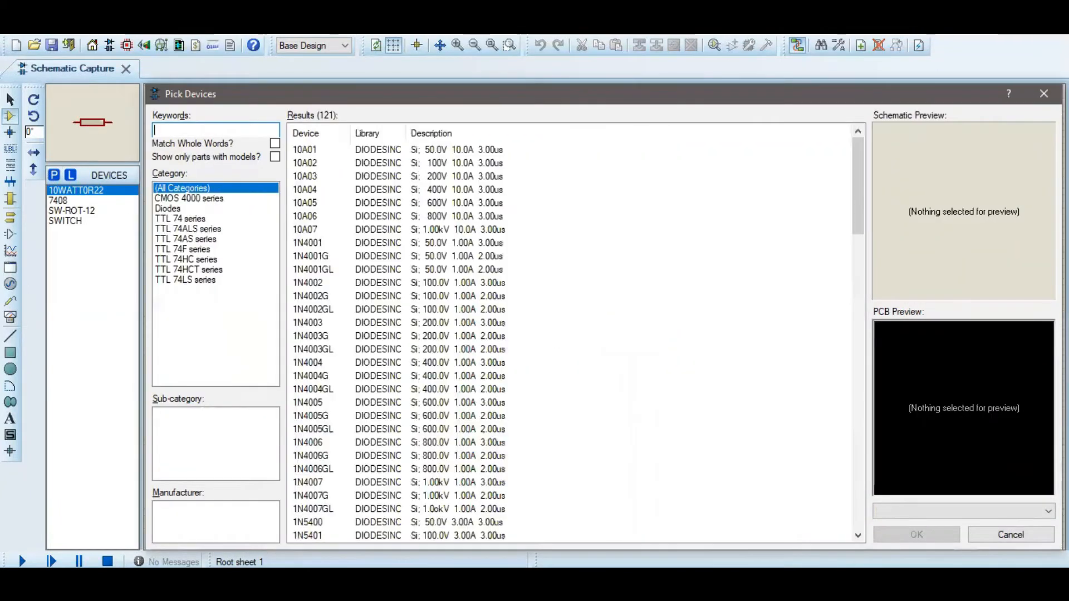
{"action": "key", "text": "BackSpace"}
{"action": "type", "text": "l"}
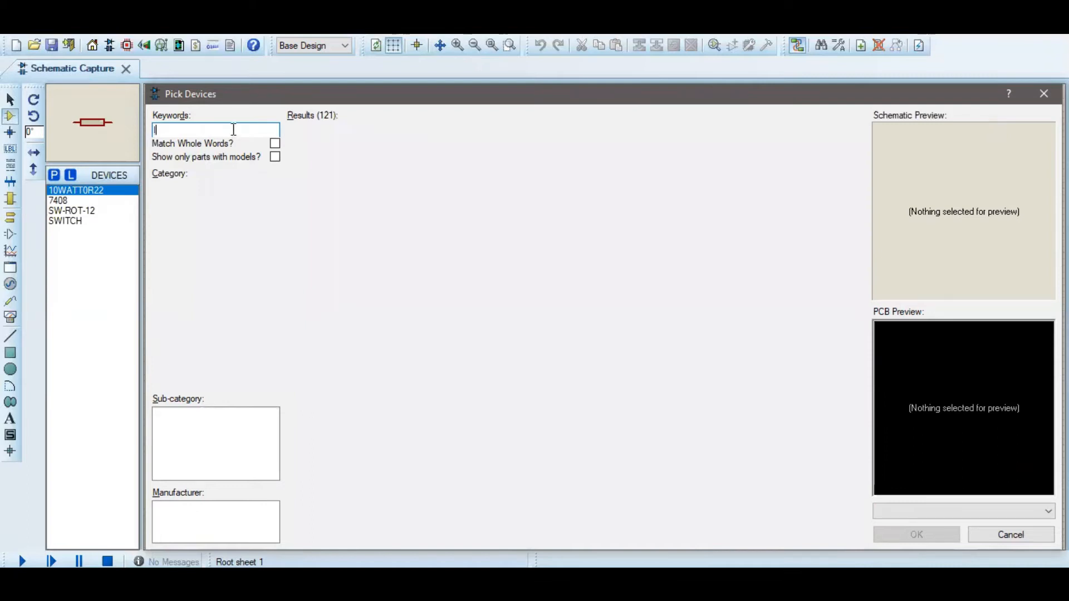
{"action": "type", "text": "ed"}
{"action": "left_click_drag", "start_coordinate": [566, 257], "coordinate": [569, 299]}
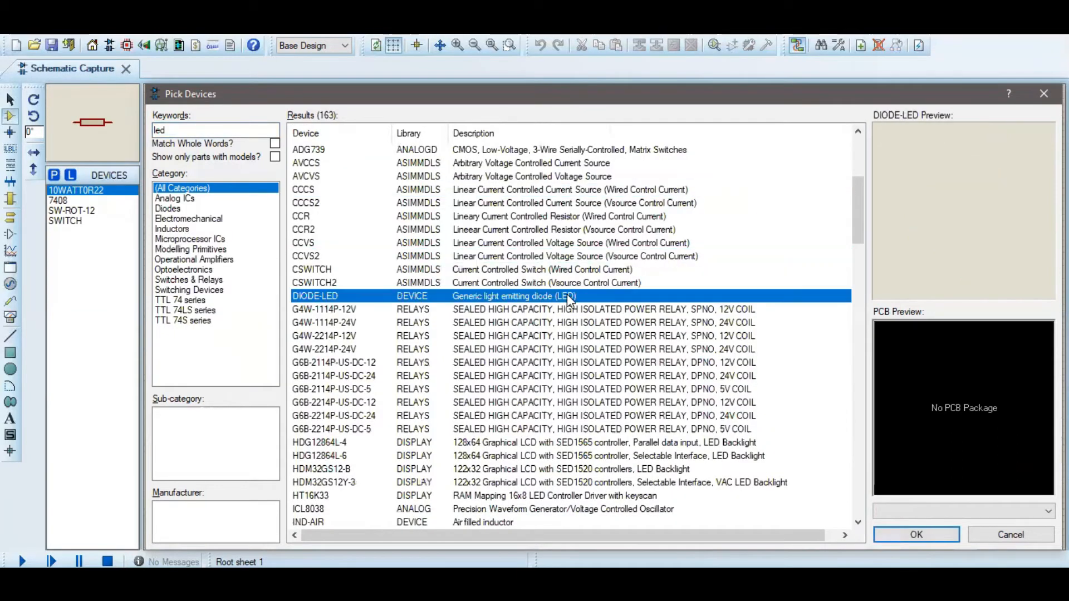
{"action": "scroll", "coordinate": [610, 323], "scroll_direction": "down", "scroll_amount": 6}
{"action": "left_click", "coordinate": [573, 363]}
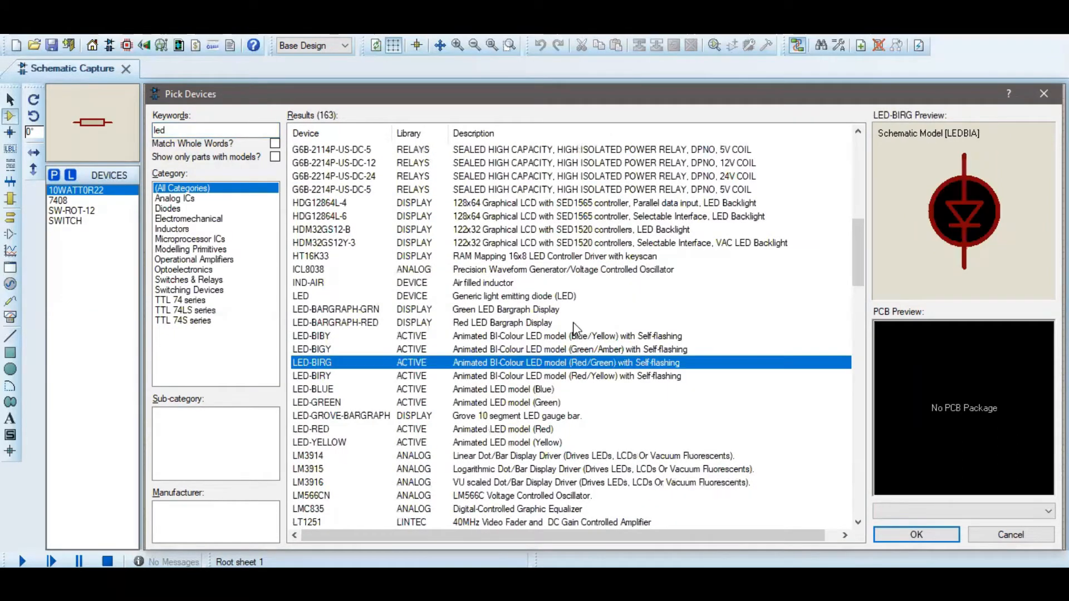
{"action": "left_click", "coordinate": [573, 431]}
{"action": "left_click", "coordinate": [559, 399]}
{"action": "left_click", "coordinate": [559, 390]}
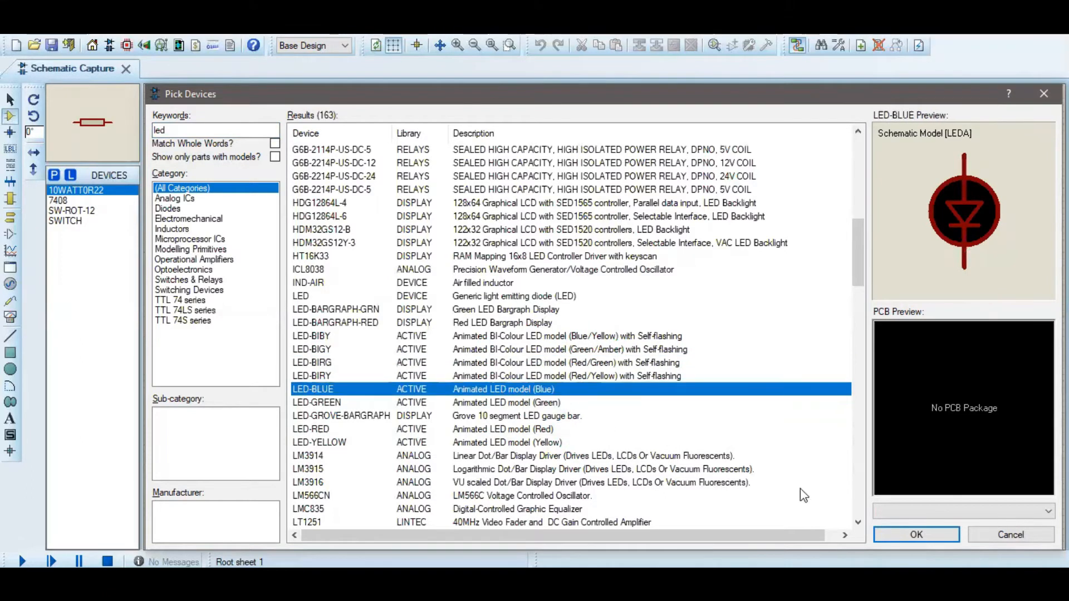
{"action": "left_click", "coordinate": [913, 534]}
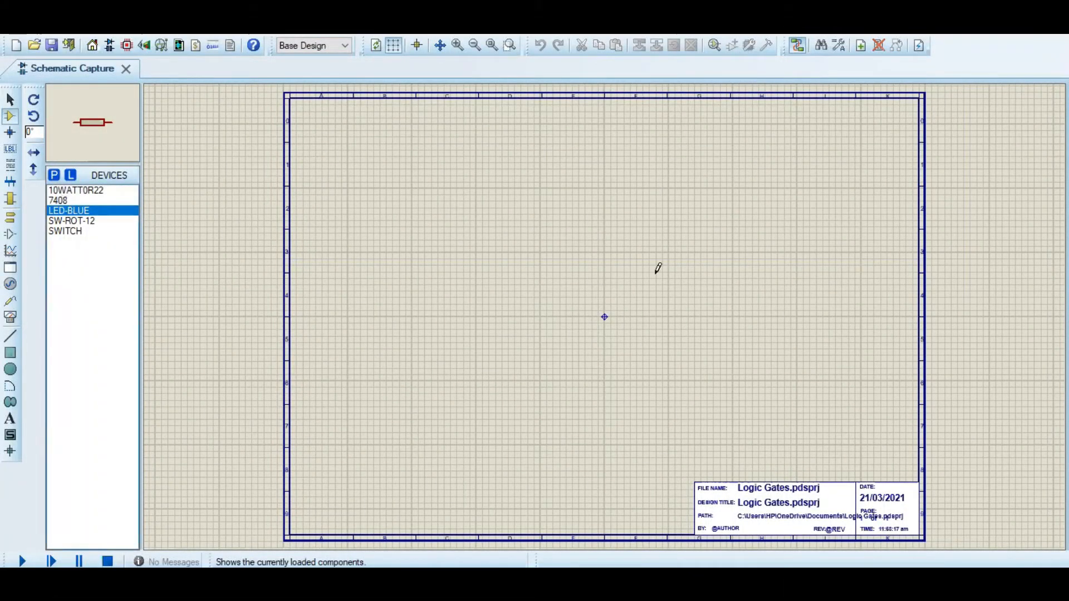
- Place the 7408 AND gate in the upper middle of the sheet and a blue LED just beyond its output
{"action": "key", "text": "Up"}
{"action": "left_click", "coordinate": [585, 210]}
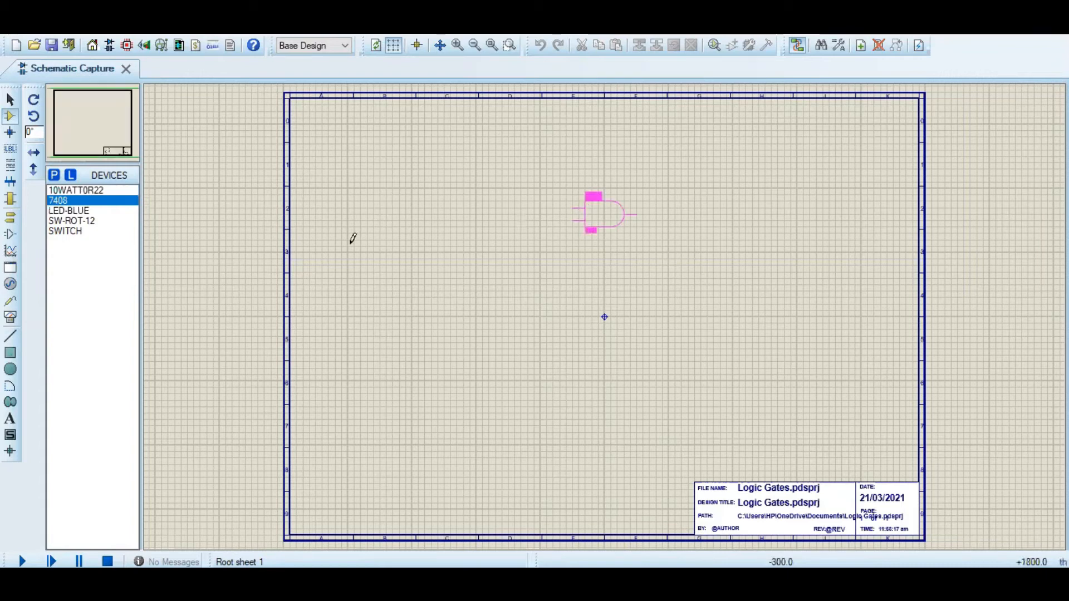
{"action": "left_click", "coordinate": [78, 211]}
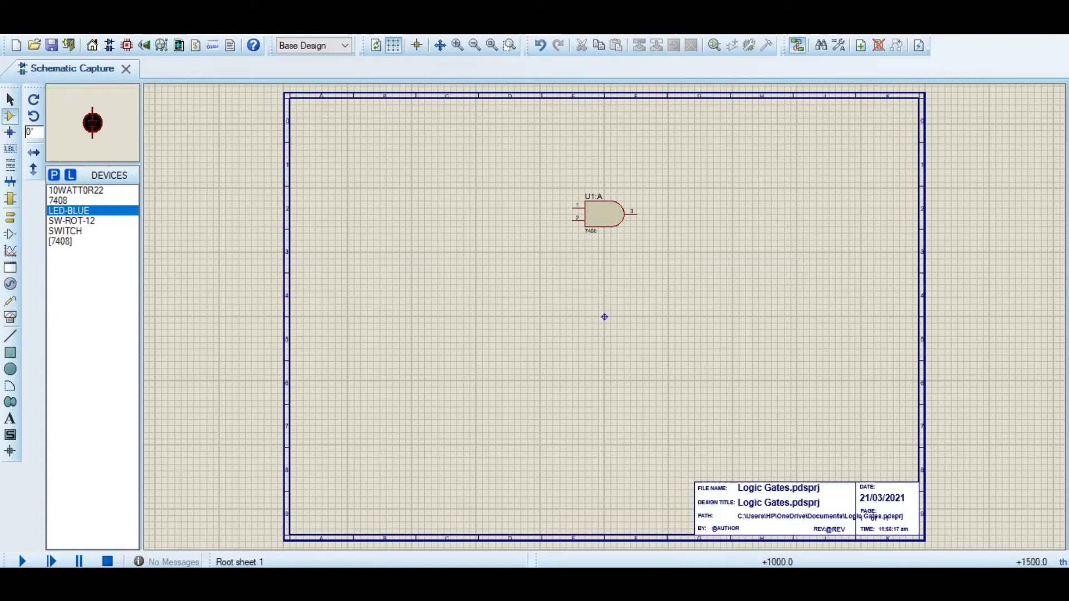
{"action": "left_click", "coordinate": [647, 237]}
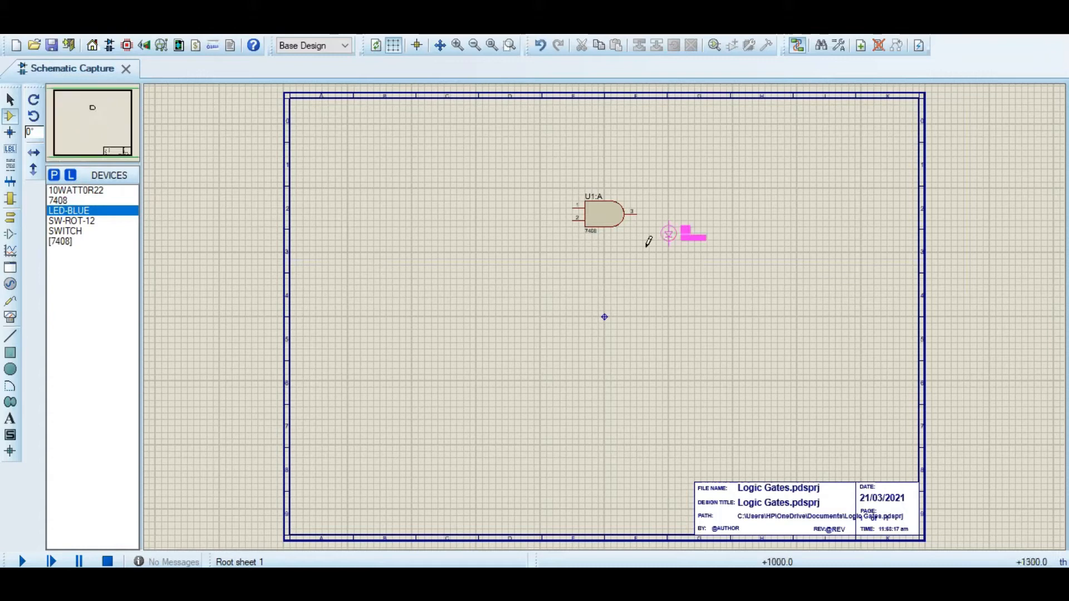
- Place two SWITCH components one above the other on the input side of the AND gate
{"action": "left_click", "coordinate": [65, 232]}
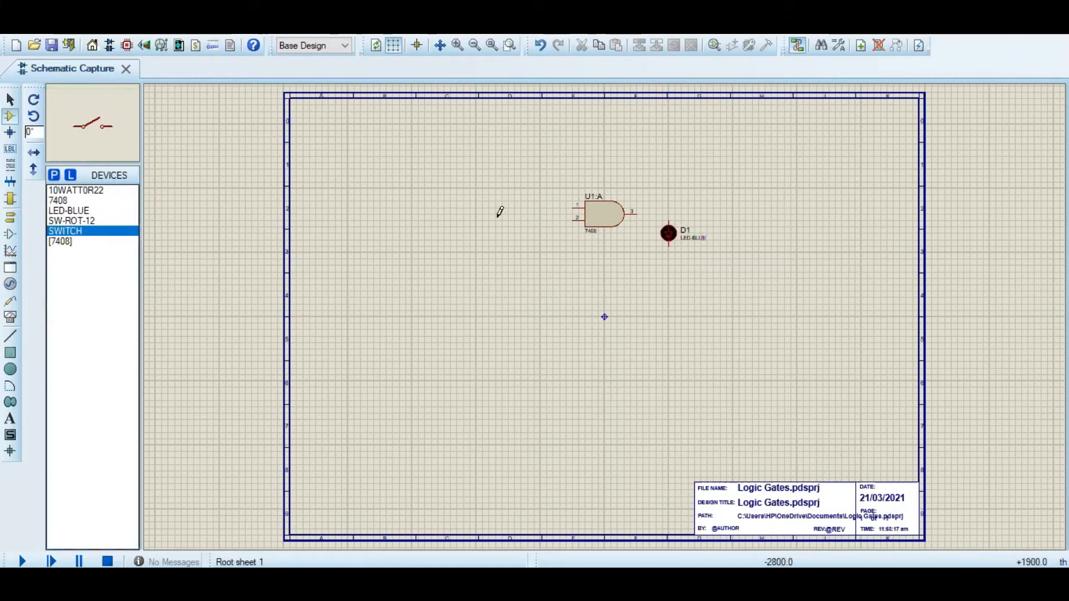
{"action": "double_click", "coordinate": [501, 189]}
{"action": "left_click", "coordinate": [497, 220]}
{"action": "left_click", "coordinate": [503, 221]}
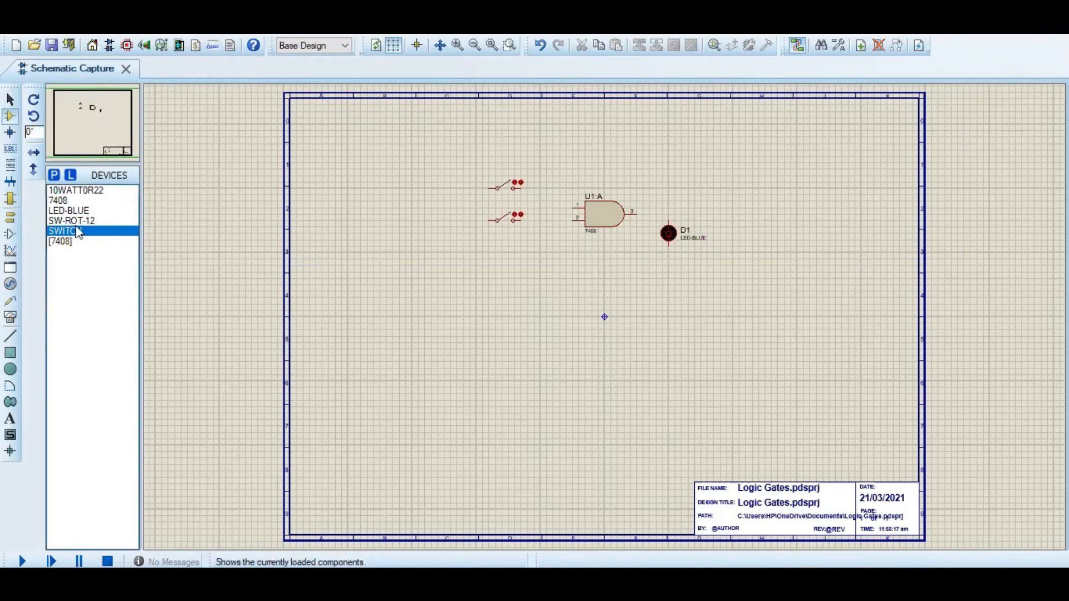
- Place two 10WATT0R22 resistors, one above and one below the AND gate
{"action": "left_click", "coordinate": [75, 201]}
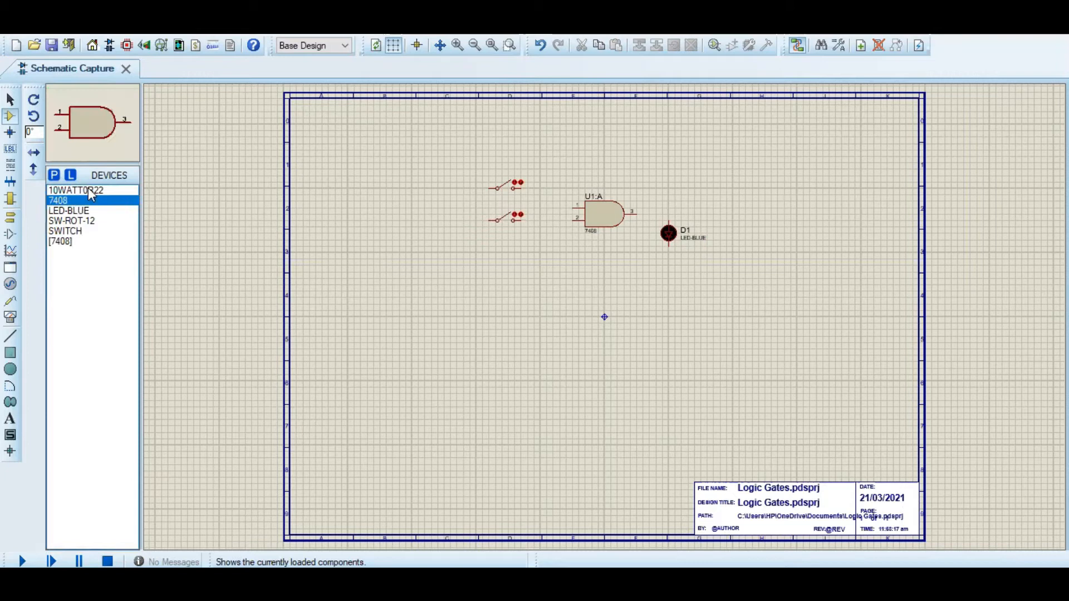
{"action": "left_click", "coordinate": [90, 191]}
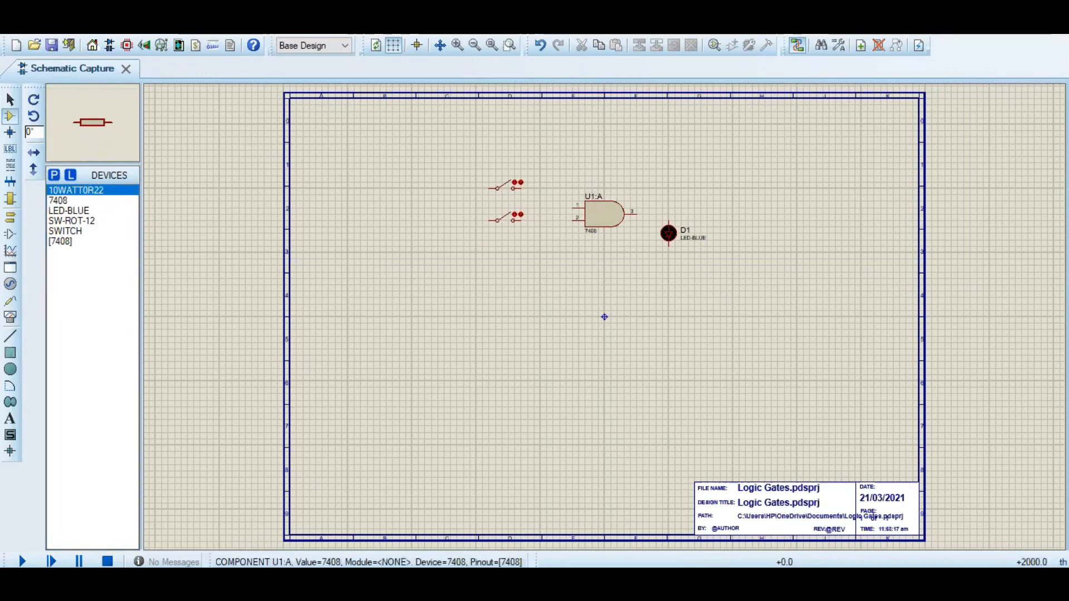
{"action": "left_click", "coordinate": [560, 161]}
{"action": "left_click", "coordinate": [595, 163]}
{"action": "left_click", "coordinate": [598, 260]}
- Wire the lower switch to AND gate input 2 and the upper switch to input 1
{"action": "left_click", "coordinate": [516, 219]}
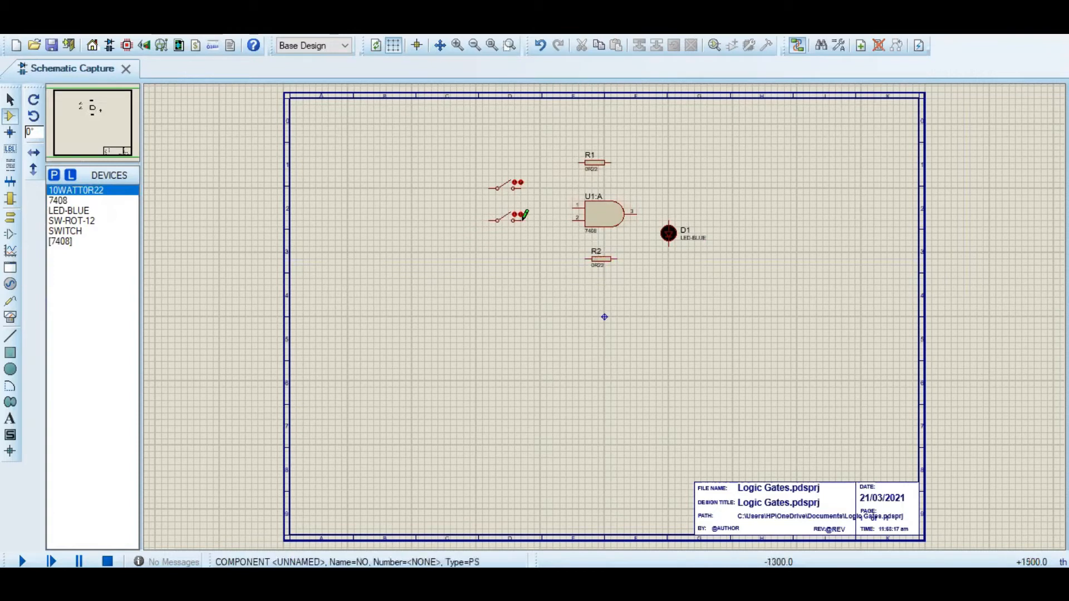
{"action": "left_click", "coordinate": [577, 219]}
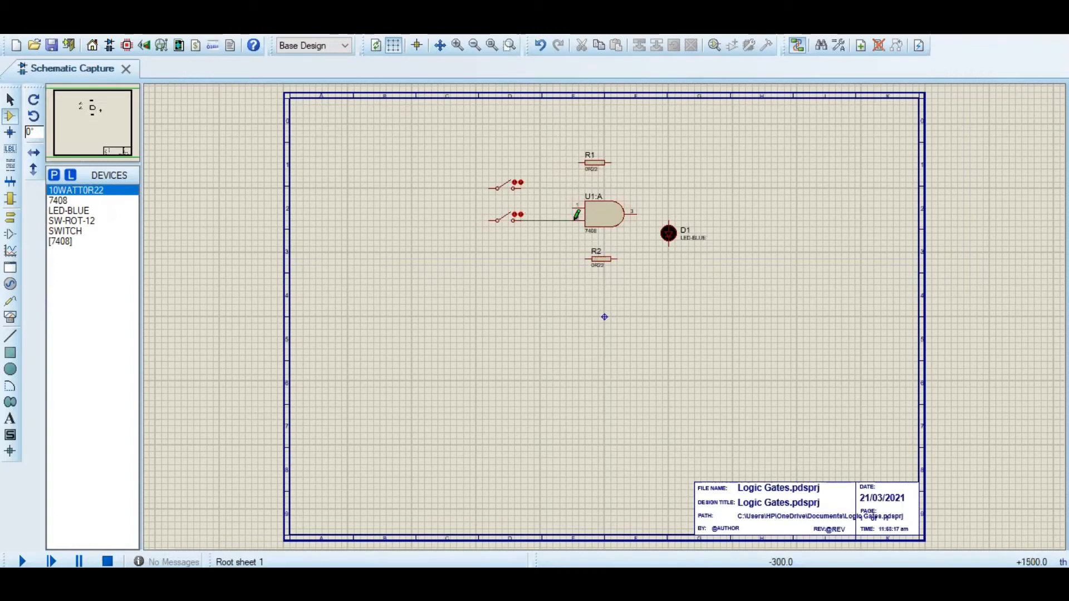
{"action": "left_click", "coordinate": [519, 185]}
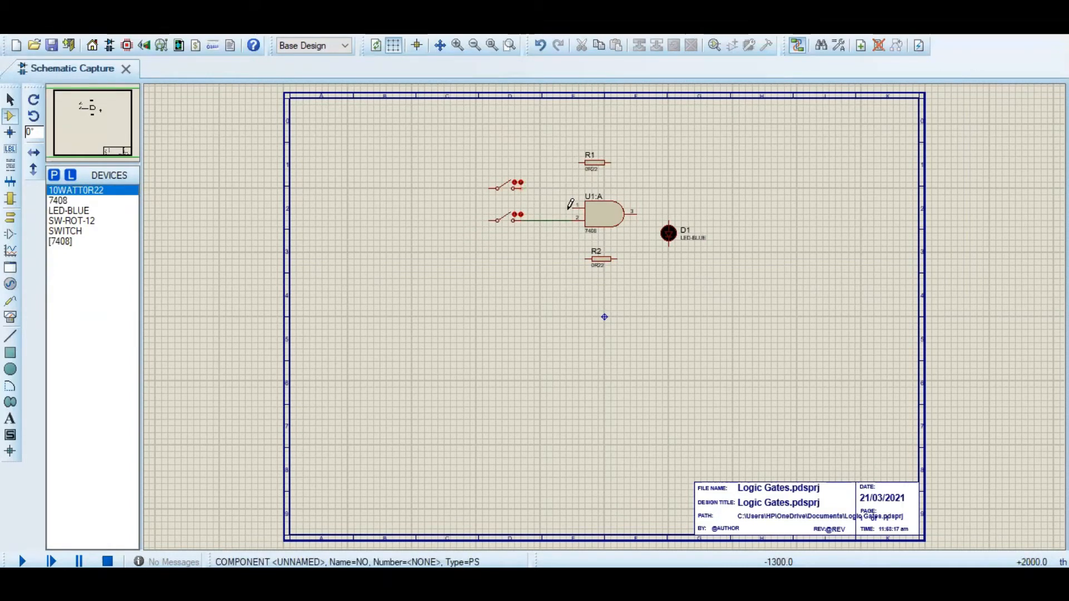
{"action": "left_click", "coordinate": [574, 206]}
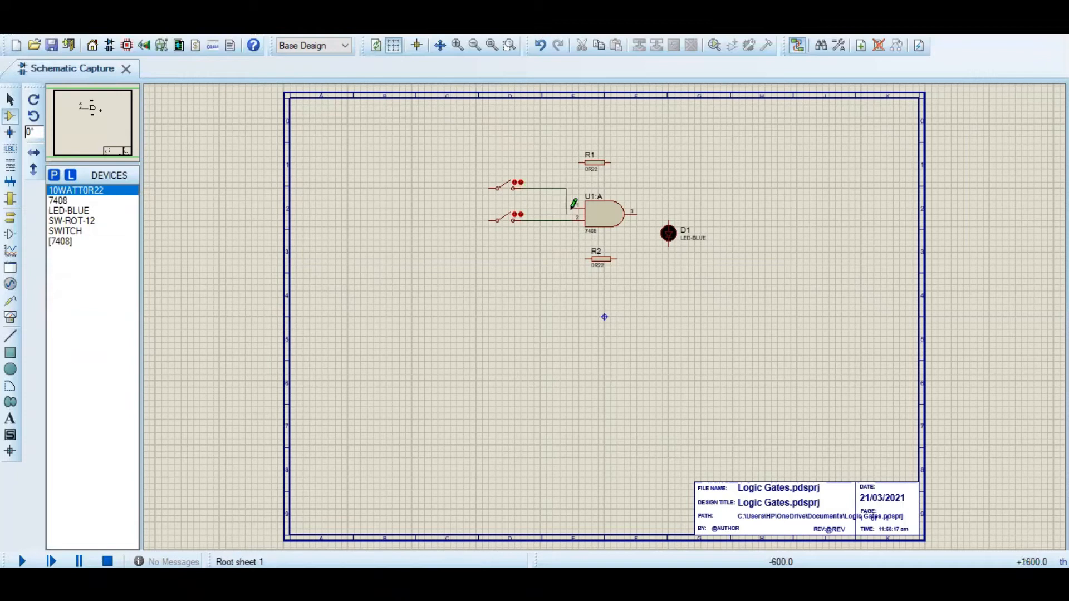
- Wire the AND gate output and the upper resistor to the LED's upper terminal, and the lower resistor to its lower terminal
{"action": "left_click", "coordinate": [641, 211]}
{"action": "left_click", "coordinate": [671, 216]}
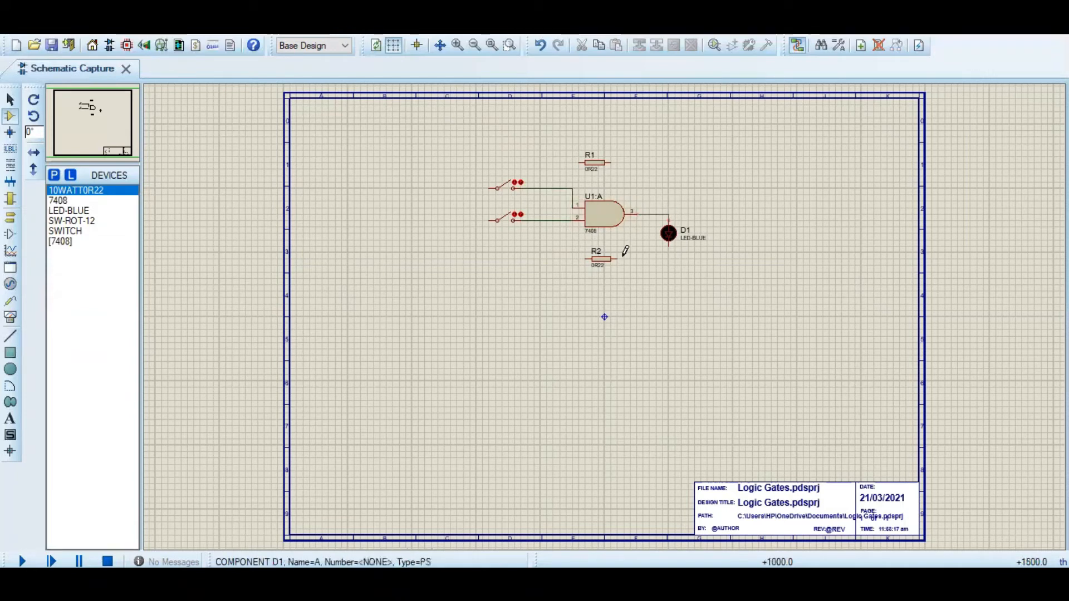
{"action": "left_click", "coordinate": [670, 254]}
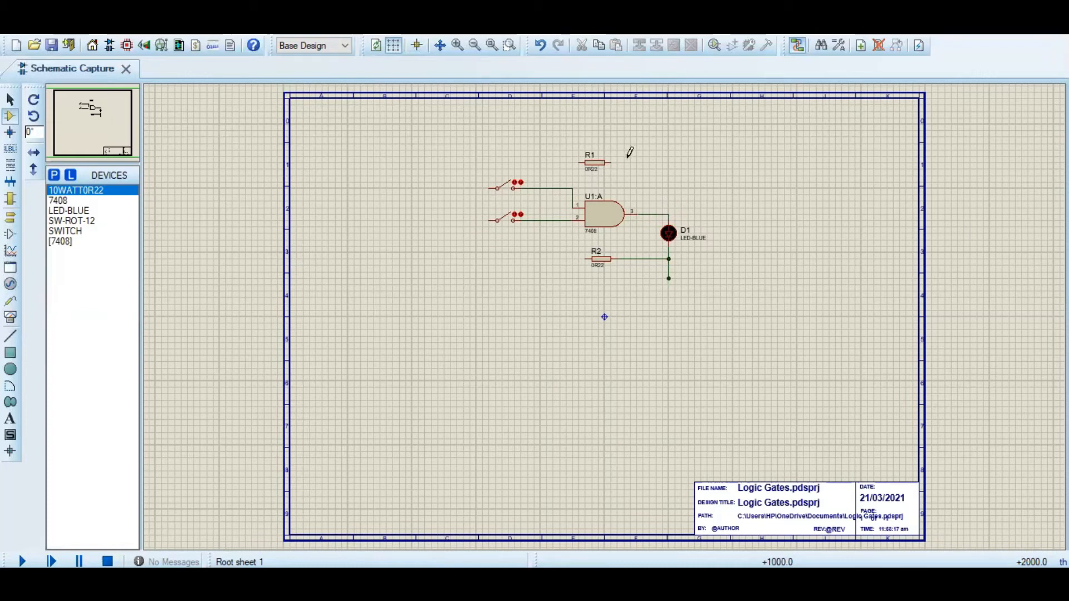
{"action": "left_click", "coordinate": [609, 163]}
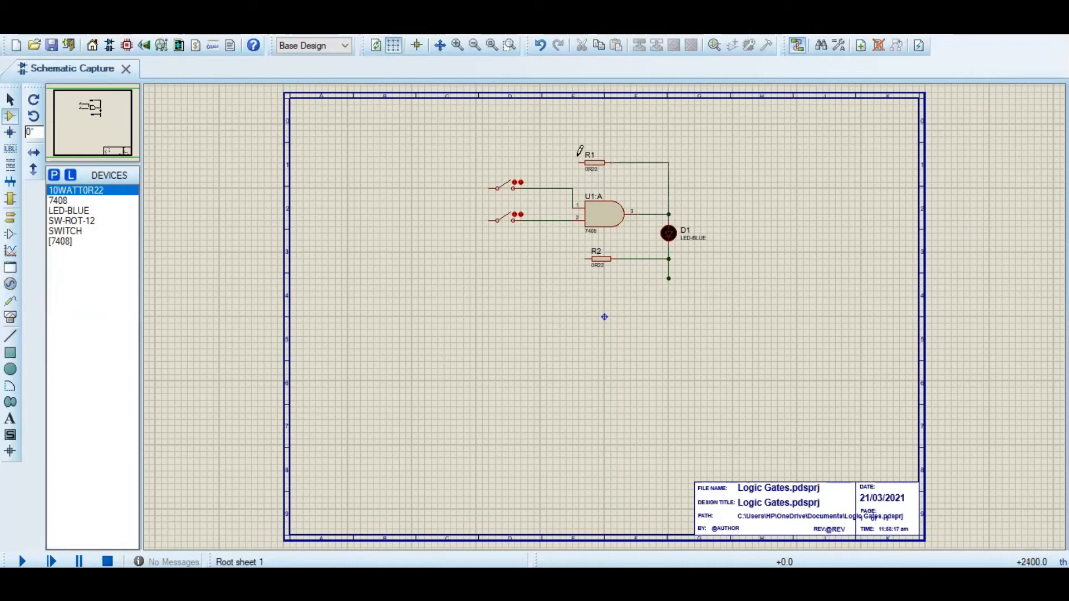
- Wire the free end of resistor R1 to the upper switch wire and the free end of R2 to the lower switch wire
{"action": "left_click", "coordinate": [584, 162]}
{"action": "left_click", "coordinate": [566, 189]}
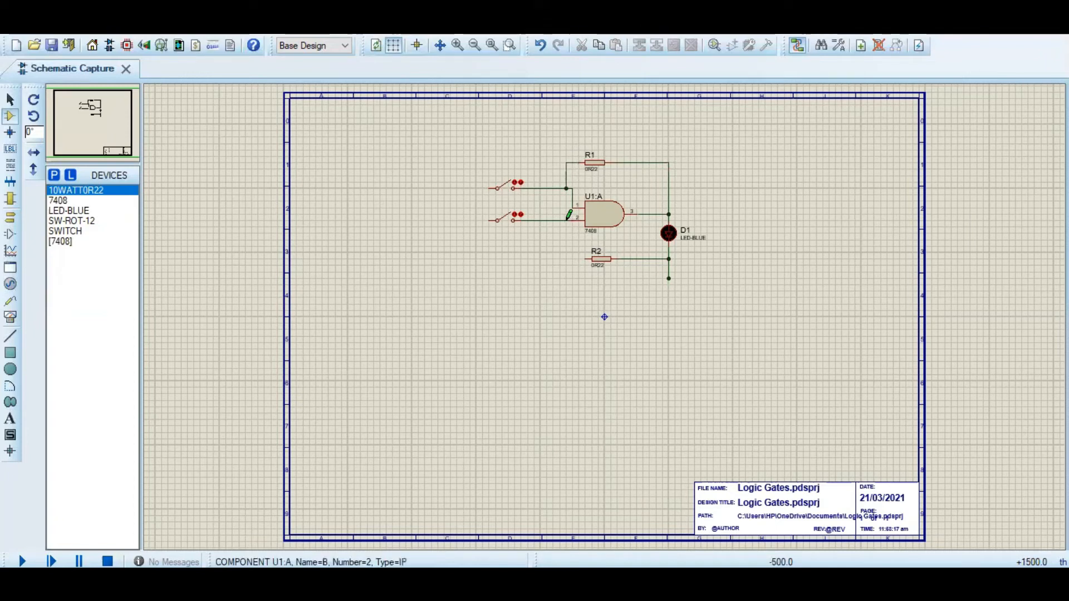
{"action": "left_click", "coordinate": [572, 215]}
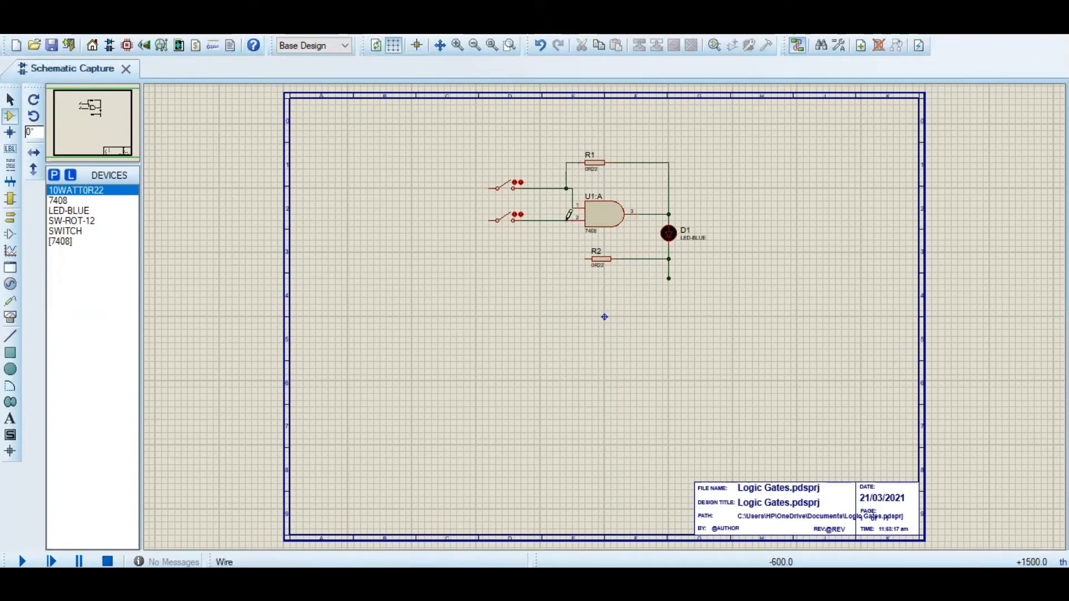
{"action": "left_click", "coordinate": [589, 254]}
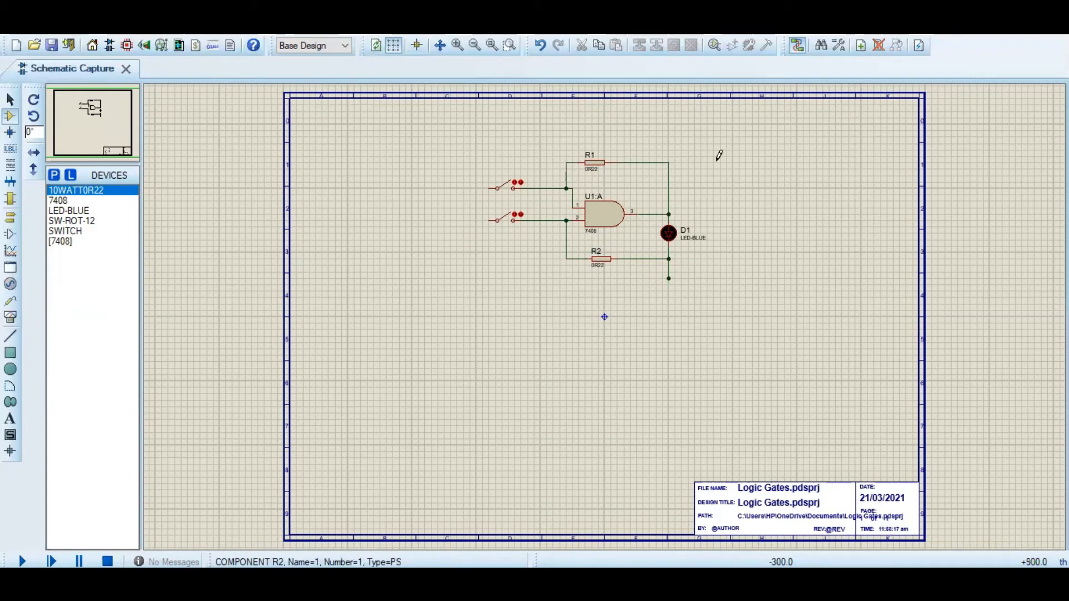
- Delete the wire between R1 and the LED's upper terminal, and rewire R1 to the junction below the LED
{"action": "right_click", "coordinate": [646, 163]}
{"action": "left_click", "coordinate": [682, 194]}
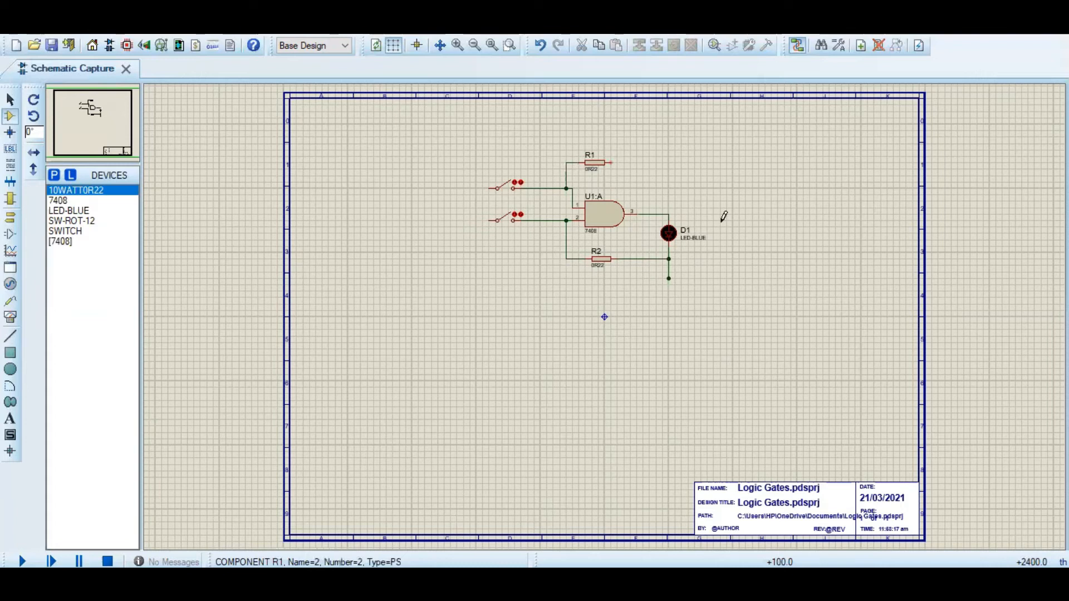
{"action": "left_click", "coordinate": [612, 162]}
{"action": "left_click", "coordinate": [669, 259]}
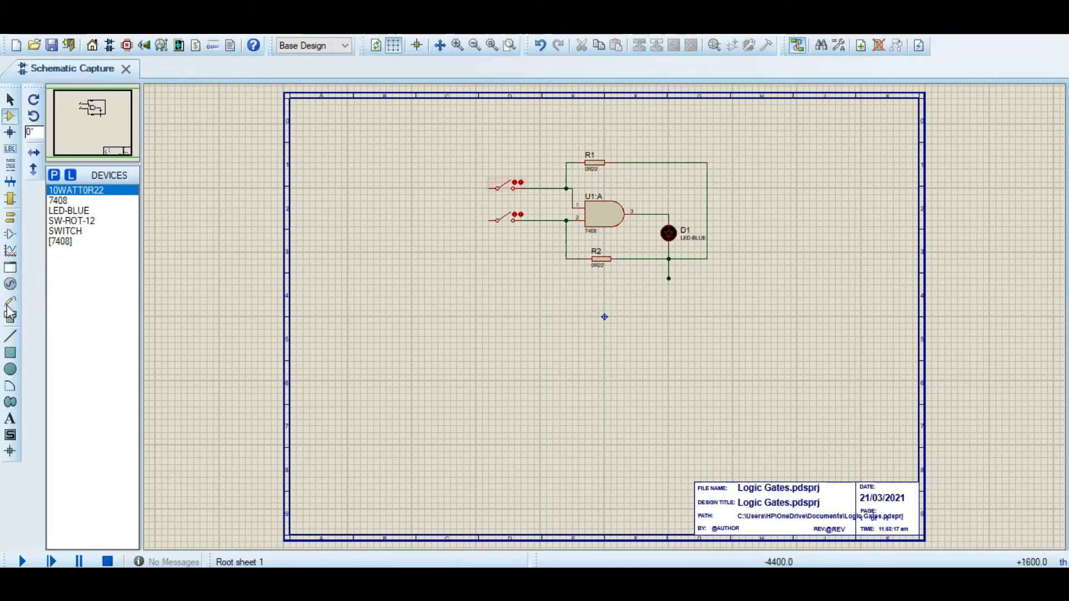
- Place a DC generator on the input wire of each of the two switches
{"action": "left_click", "coordinate": [11, 286]}
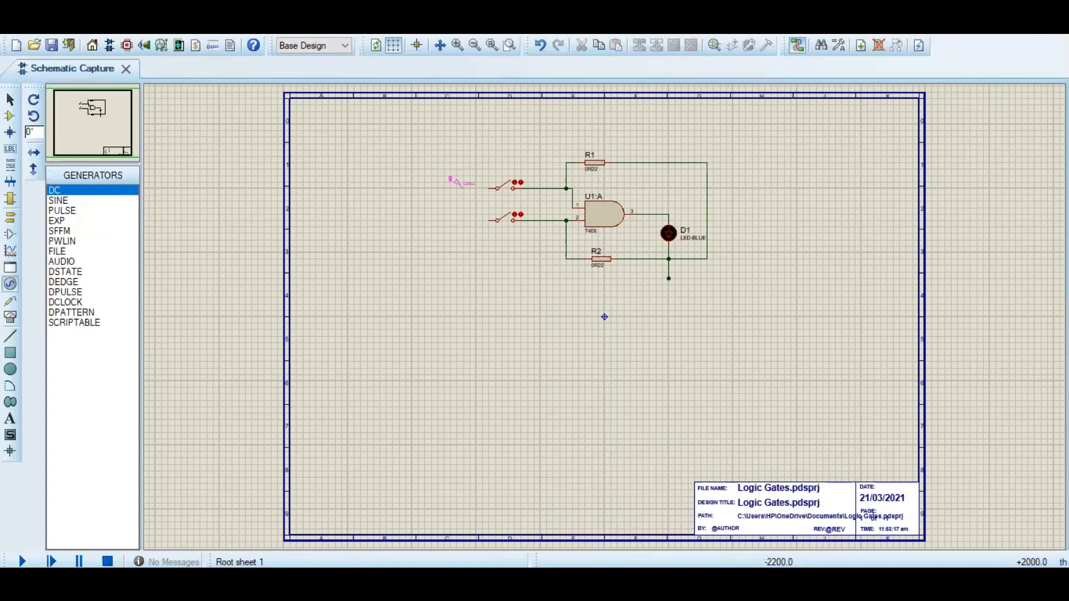
{"action": "left_click", "coordinate": [461, 210]}
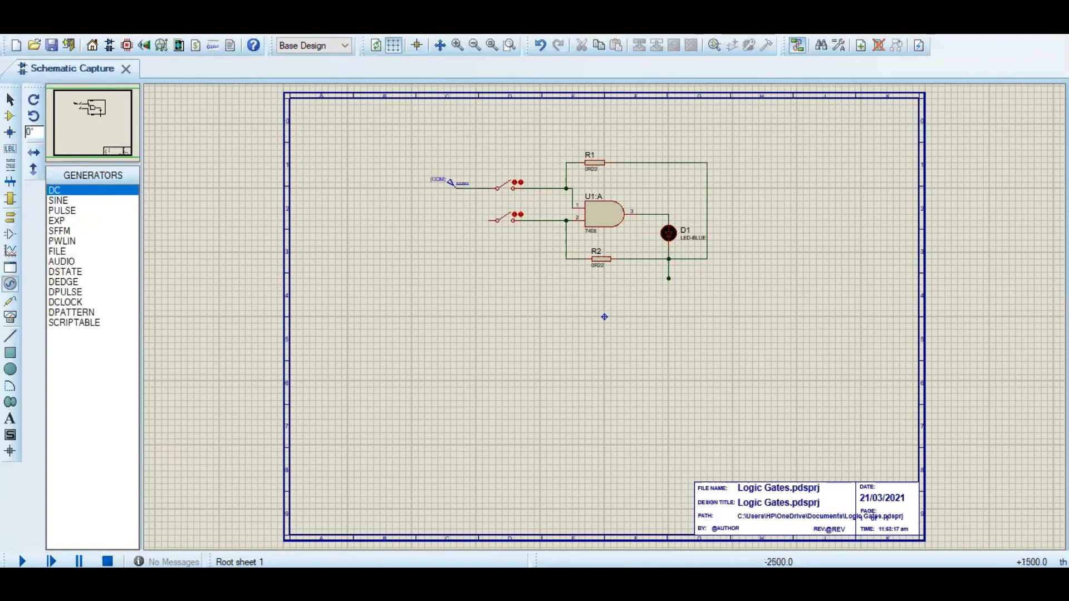
{"action": "left_click", "coordinate": [460, 214]}
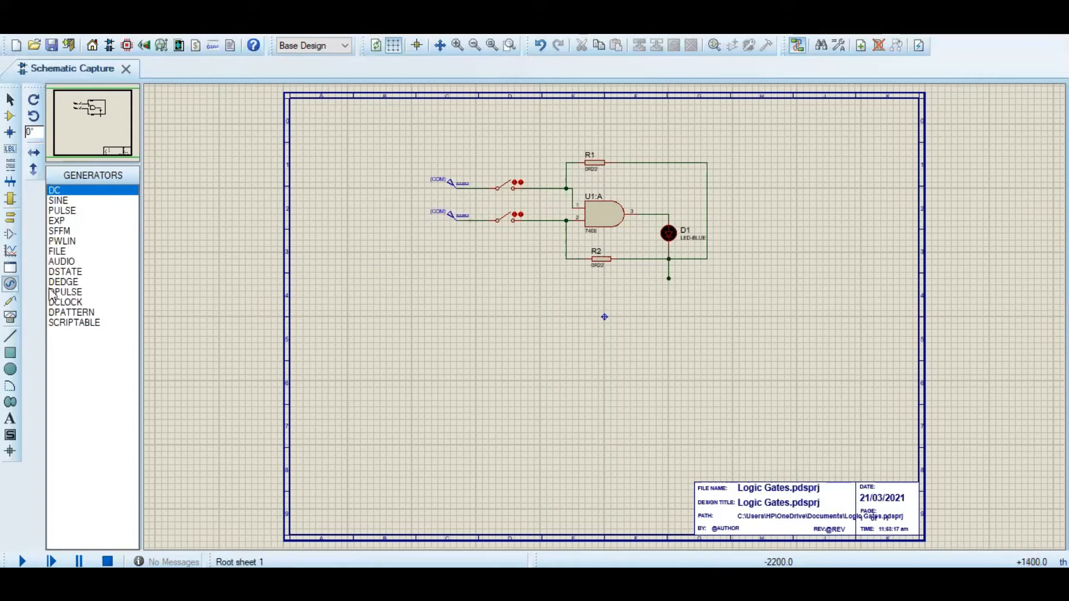
- Place a GROUND terminal at the end of the wire below the LED
{"action": "left_click", "coordinate": [13, 235]}
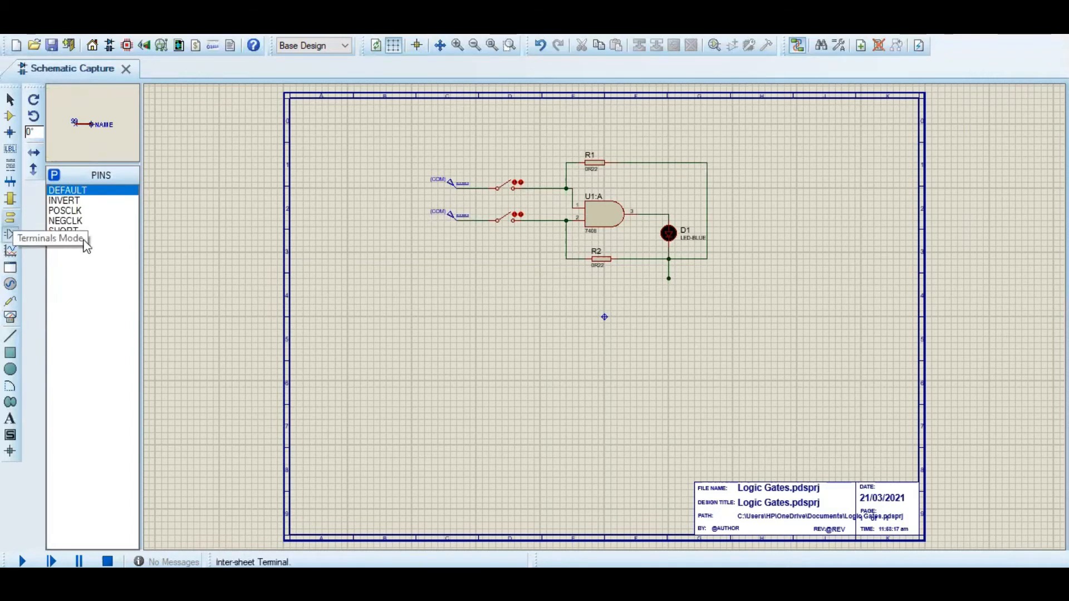
{"action": "left_click", "coordinate": [11, 218]}
{"action": "left_click", "coordinate": [66, 241]}
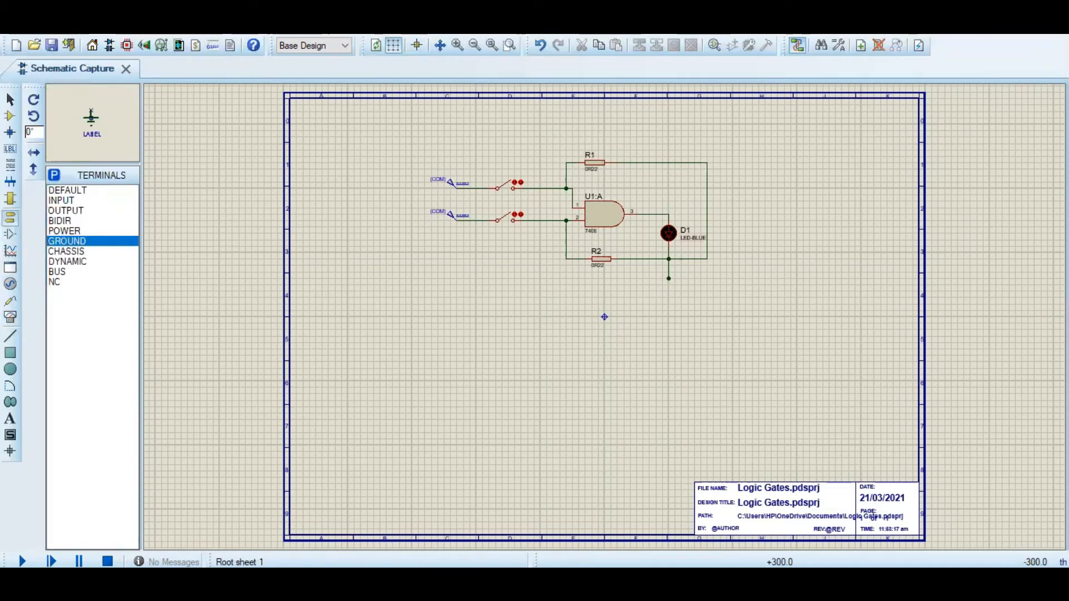
{"action": "left_click", "coordinate": [669, 282]}
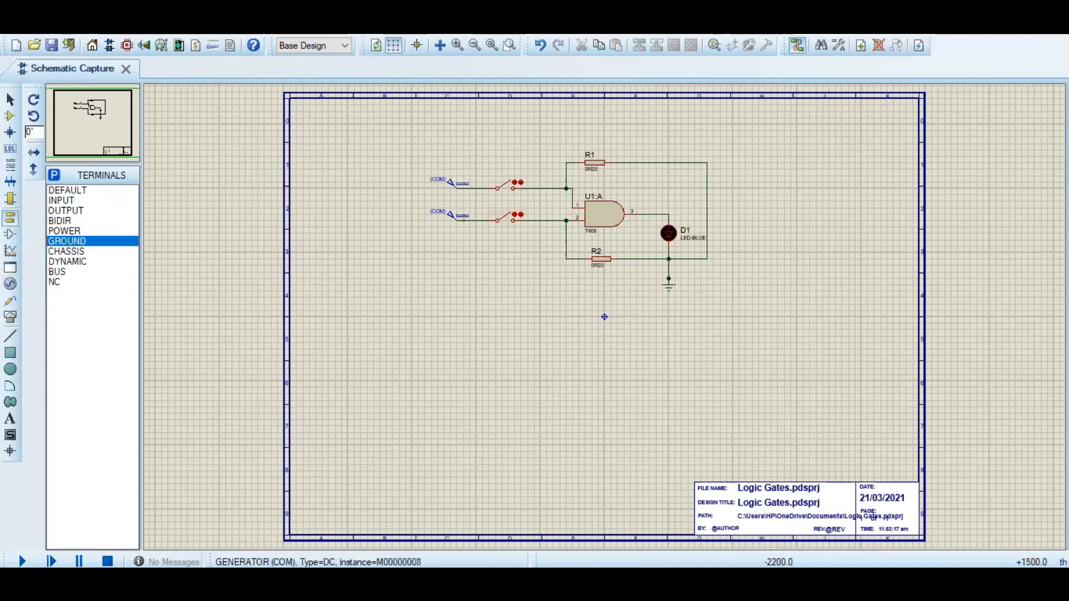
- Set the voltage of both DC generators to 5 volts
{"action": "double_click", "coordinate": [453, 186]}
{"action": "left_click_drag", "start_coordinate": [641, 125], "coordinate": [603, 125]}
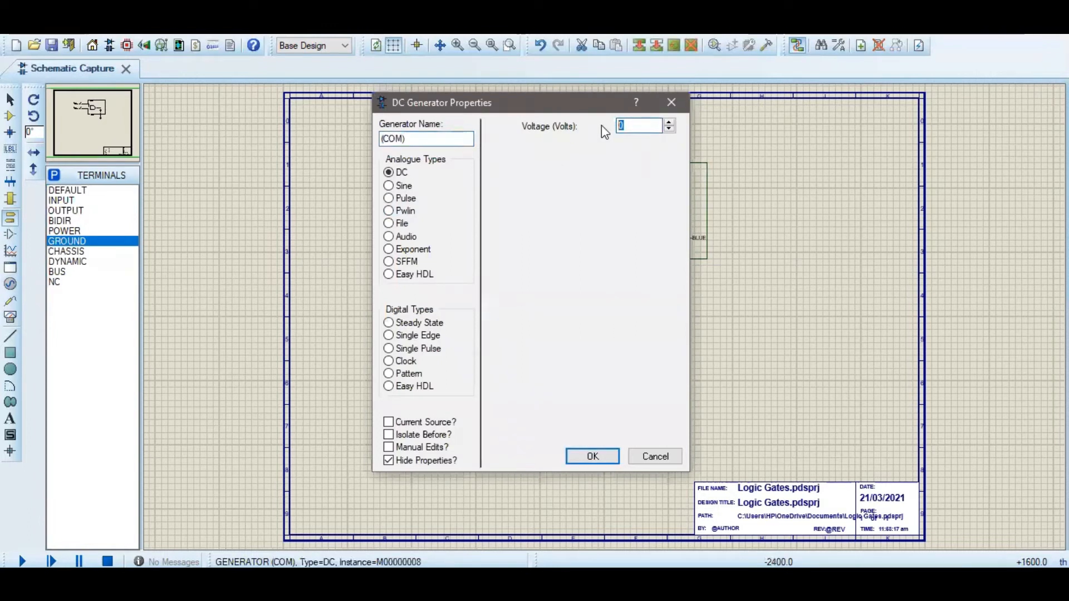
{"action": "type", "text": "5"}
{"action": "key", "text": "Return"}
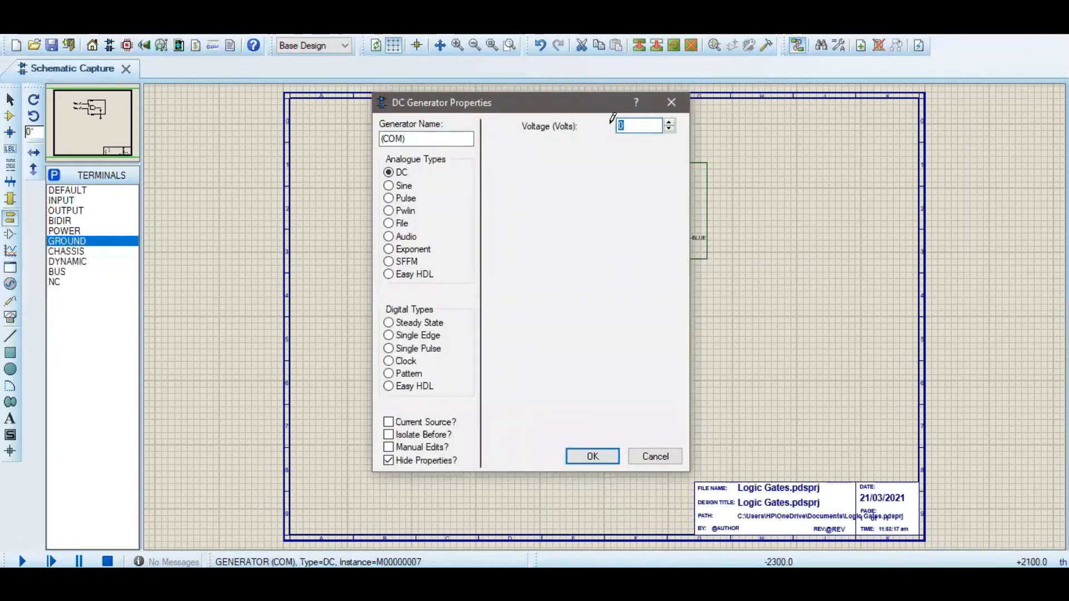
{"action": "key", "text": "Return"}
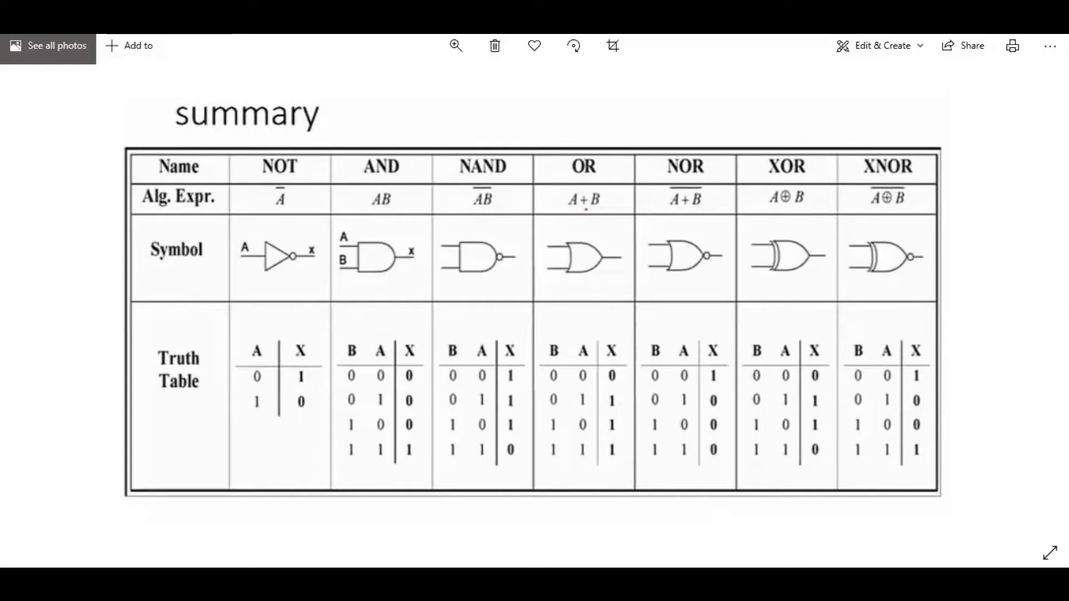
- Return to the Logic Gates project and close both switches in the running simulation to test the AND gate
{"action": "mouse_move", "coordinate": [520, 584]}
{"action": "left_click", "coordinate": [558, 535]}
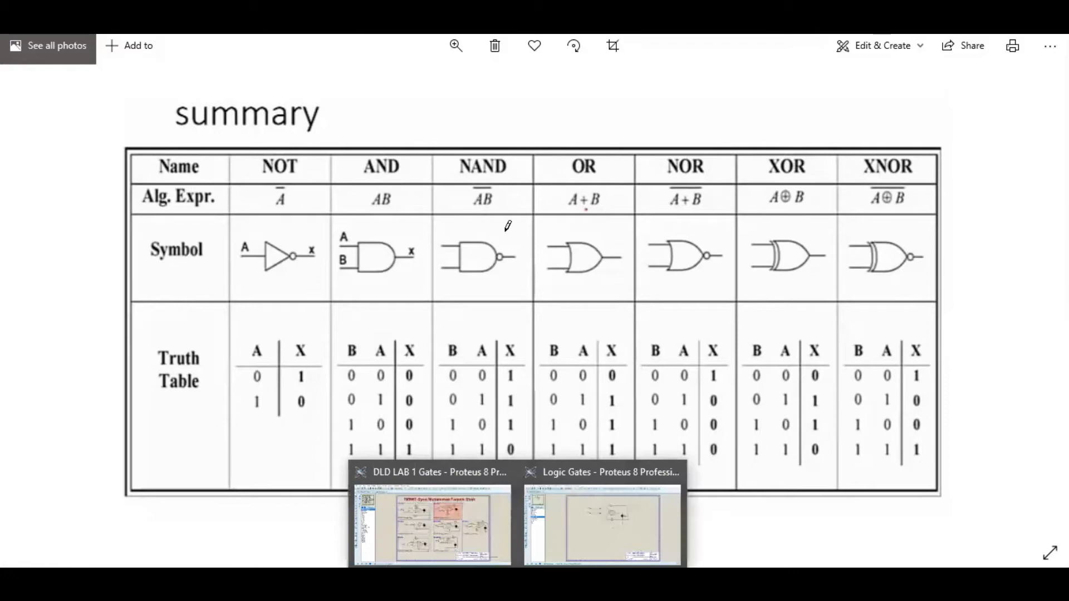
{"action": "scroll", "coordinate": [617, 334], "scroll_direction": "up", "scroll_amount": 2}
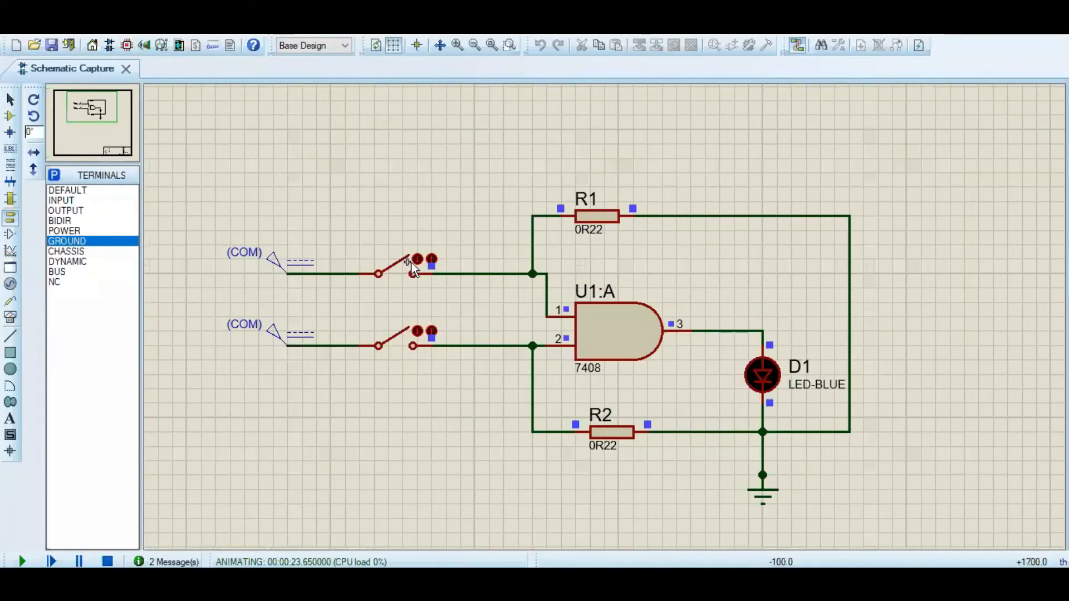
{"action": "left_click", "coordinate": [418, 260]}
{"action": "left_click", "coordinate": [433, 262]}
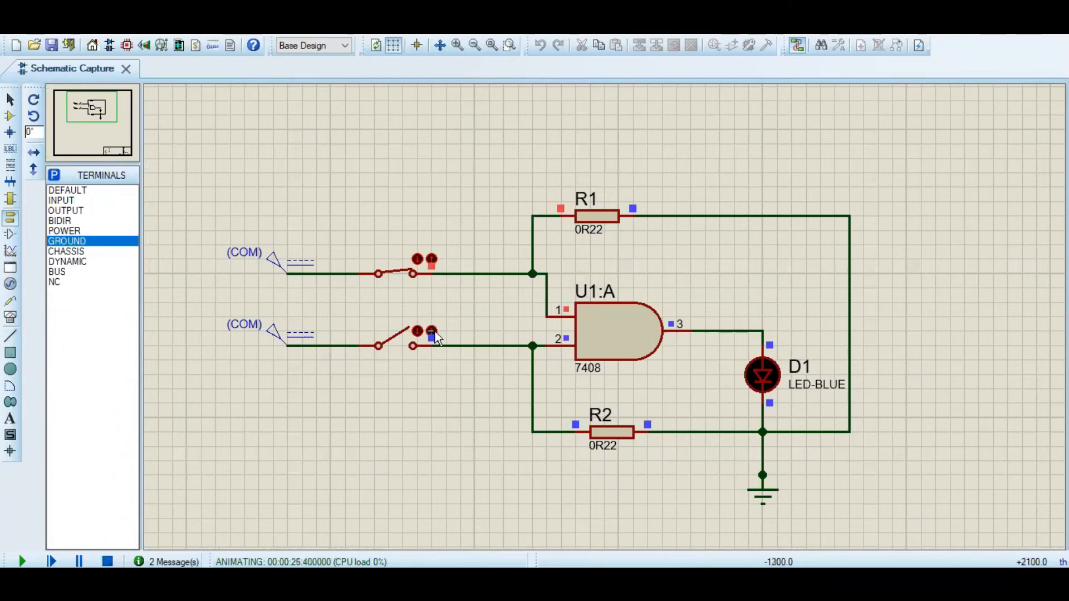
{"action": "left_click", "coordinate": [418, 332]}
{"action": "left_click", "coordinate": [419, 262]}
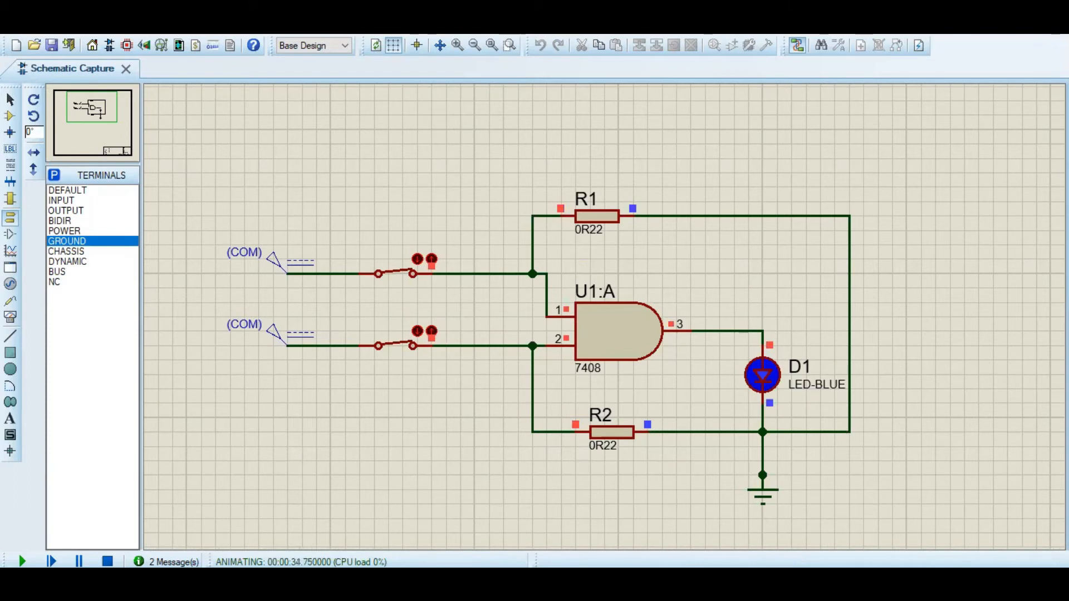
- Switch to the DLD LAB 1 Gates project and frame its NOT GATE circuit
{"action": "mouse_move", "coordinate": [517, 582]}
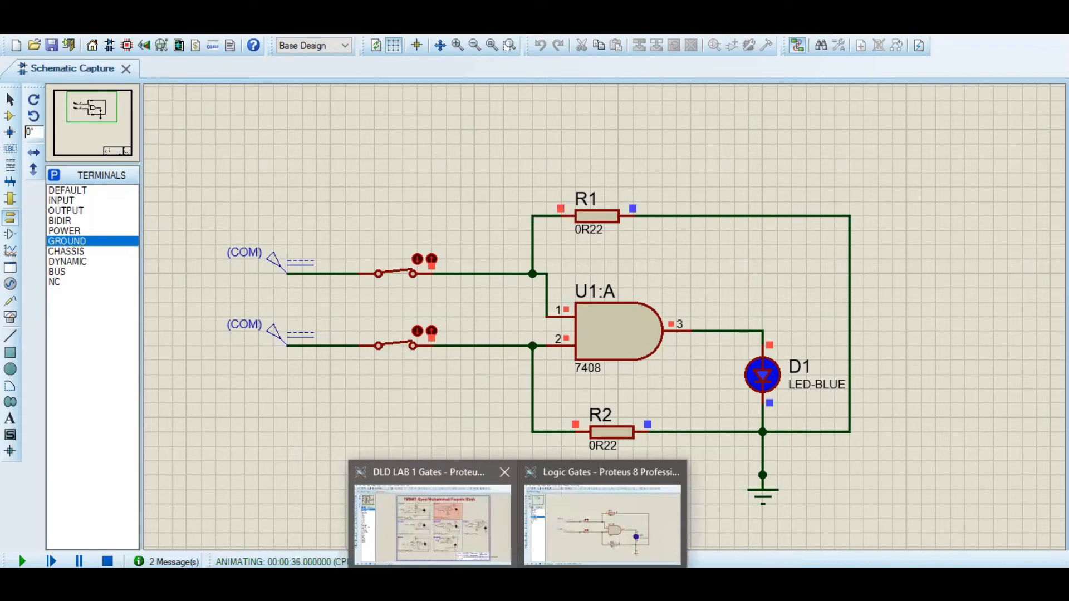
{"action": "left_click", "coordinate": [482, 529]}
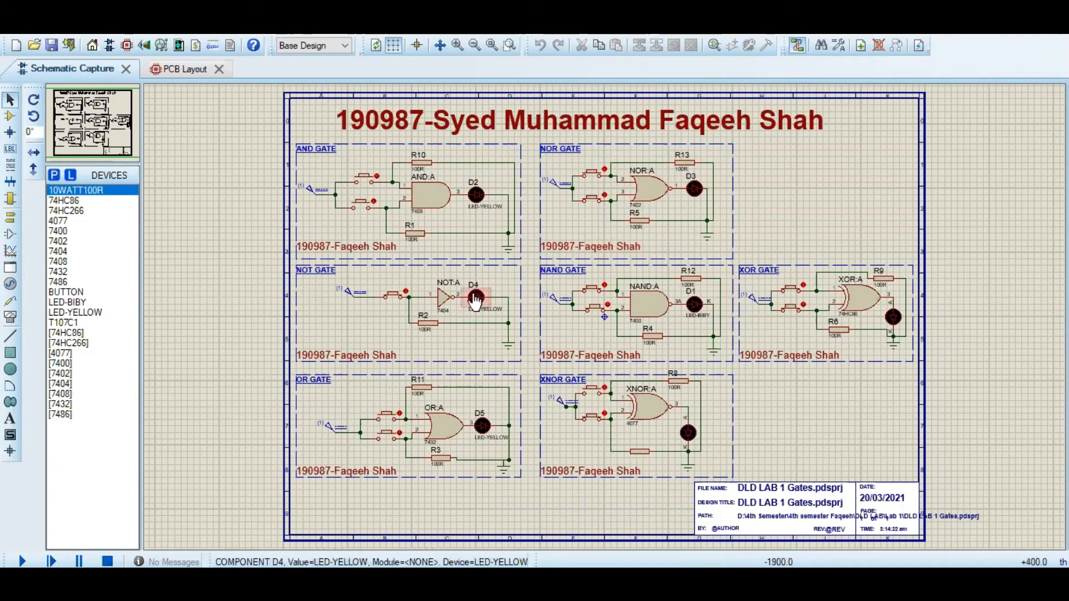
{"action": "left_click", "coordinate": [510, 45]}
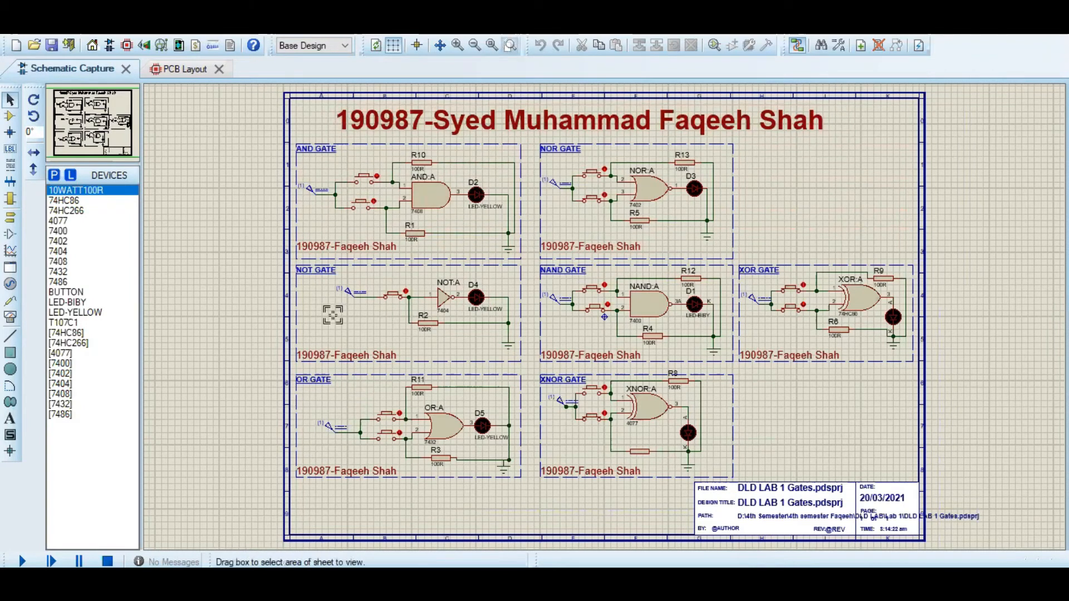
{"action": "left_click_drag", "start_coordinate": [295, 264], "coordinate": [520, 363]}
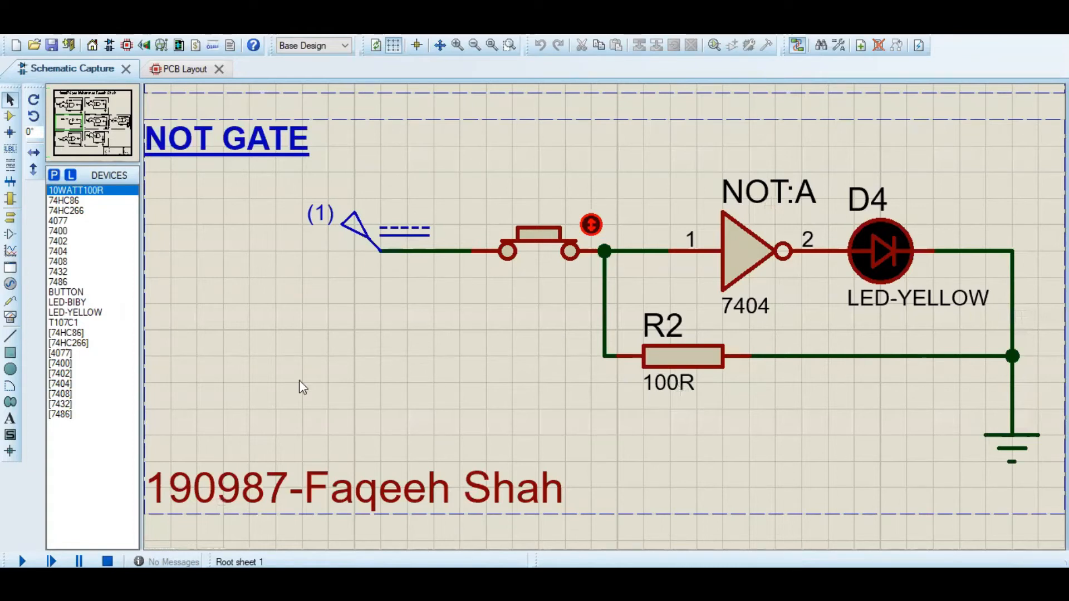
- Check the NOT truth table in the summary image, then simulate the DLD LAB 1 Gates project and toggle the NOT gate's button
{"action": "key", "text": "alt+Tab"}
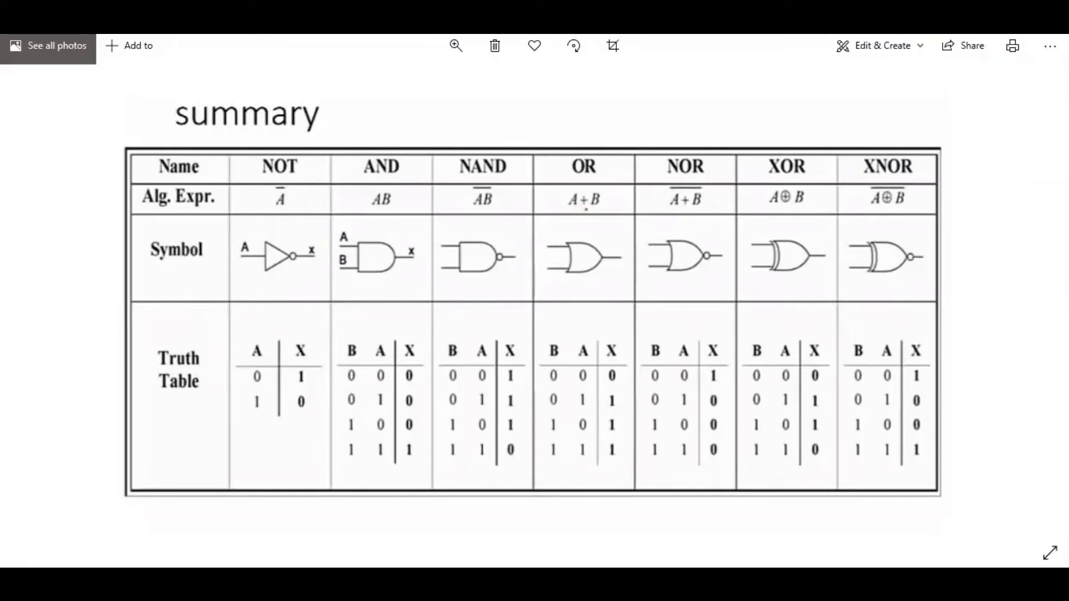
{"action": "mouse_move", "coordinate": [518, 579]}
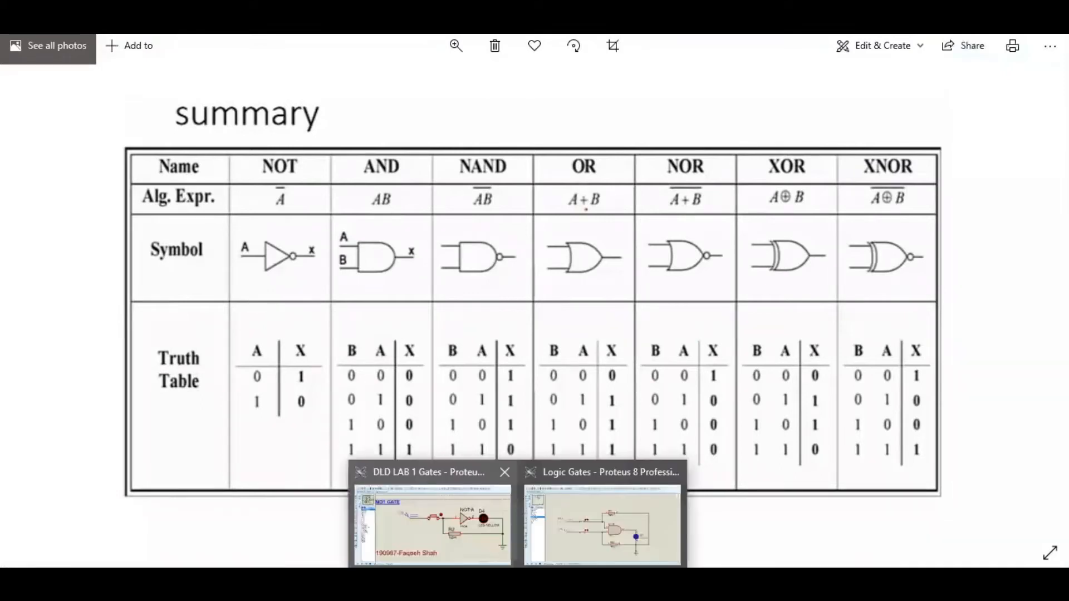
{"action": "left_click", "coordinate": [473, 494]}
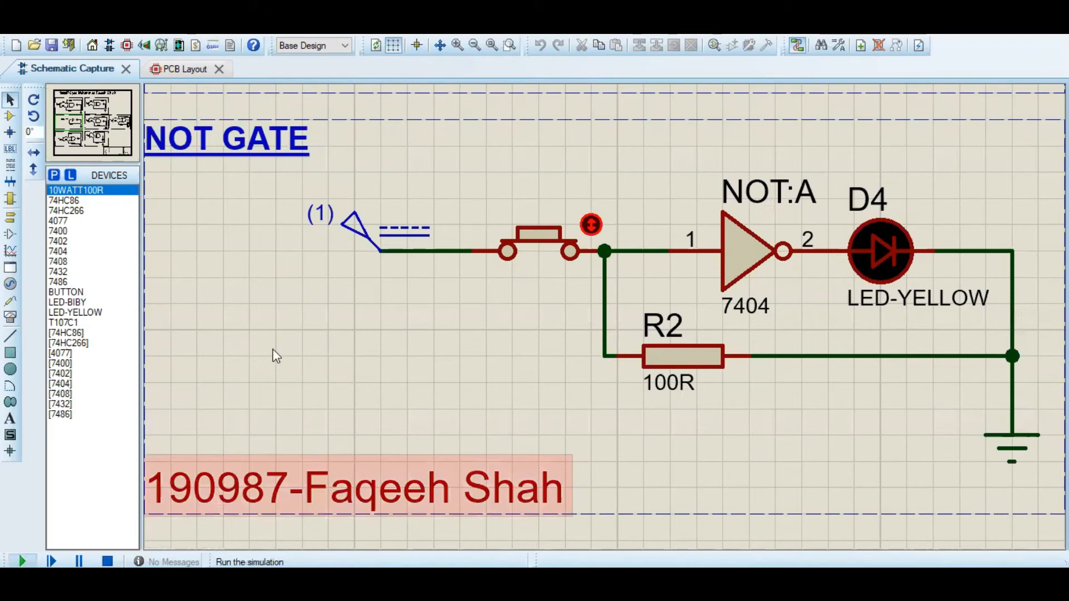
{"action": "key", "text": "F12"}
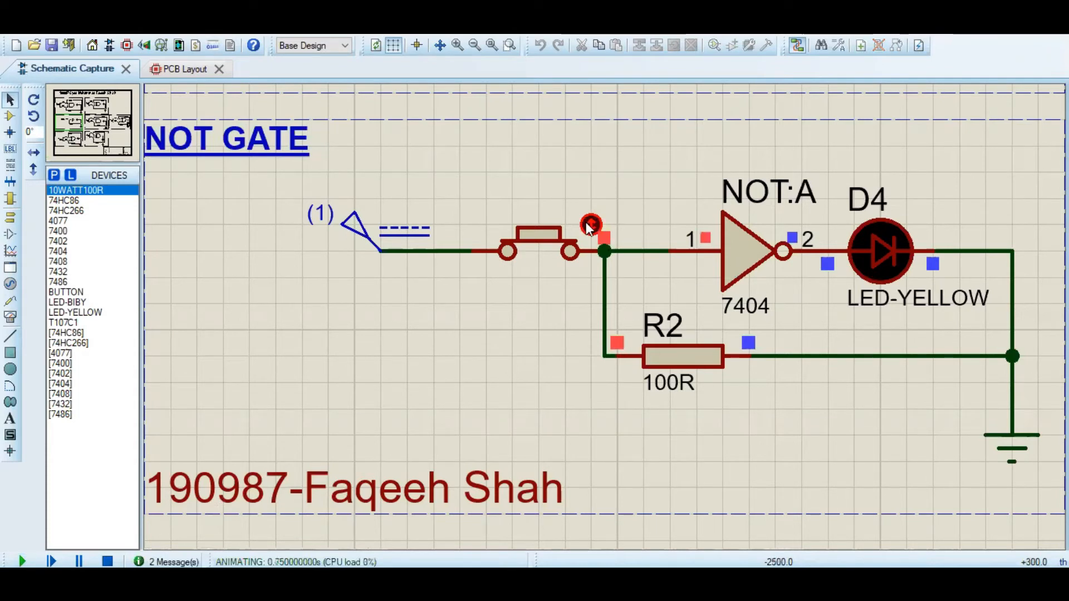
{"action": "left_click", "coordinate": [589, 226]}
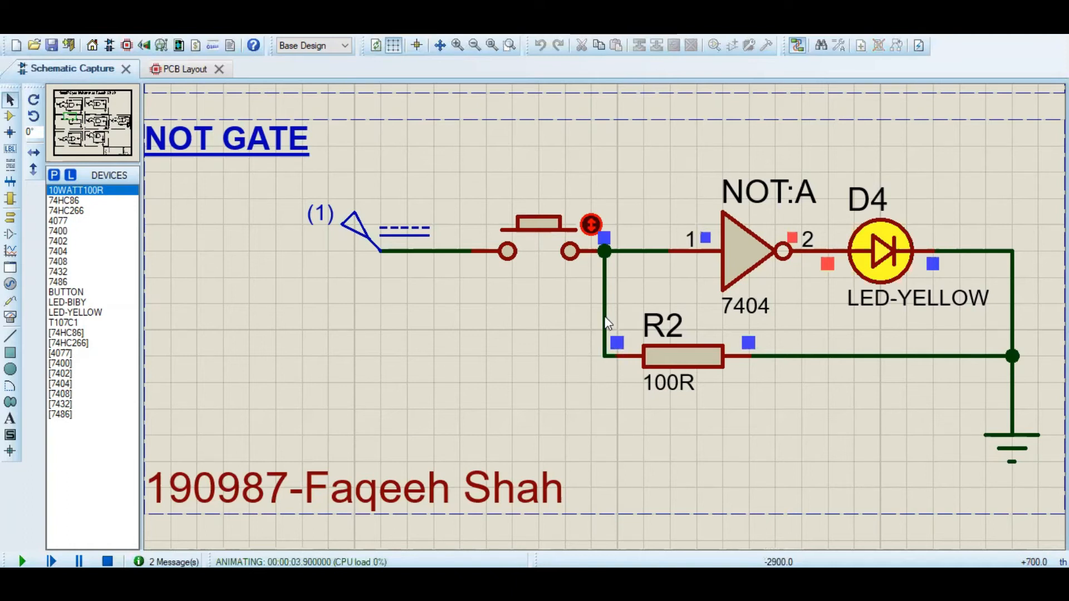
- Frame the OR GATE circuit in the running simulation
{"action": "scroll", "coordinate": [608, 323], "scroll_direction": "up", "scroll_amount": 3}
{"action": "scroll", "coordinate": [641, 349], "scroll_direction": "down", "scroll_amount": 2}
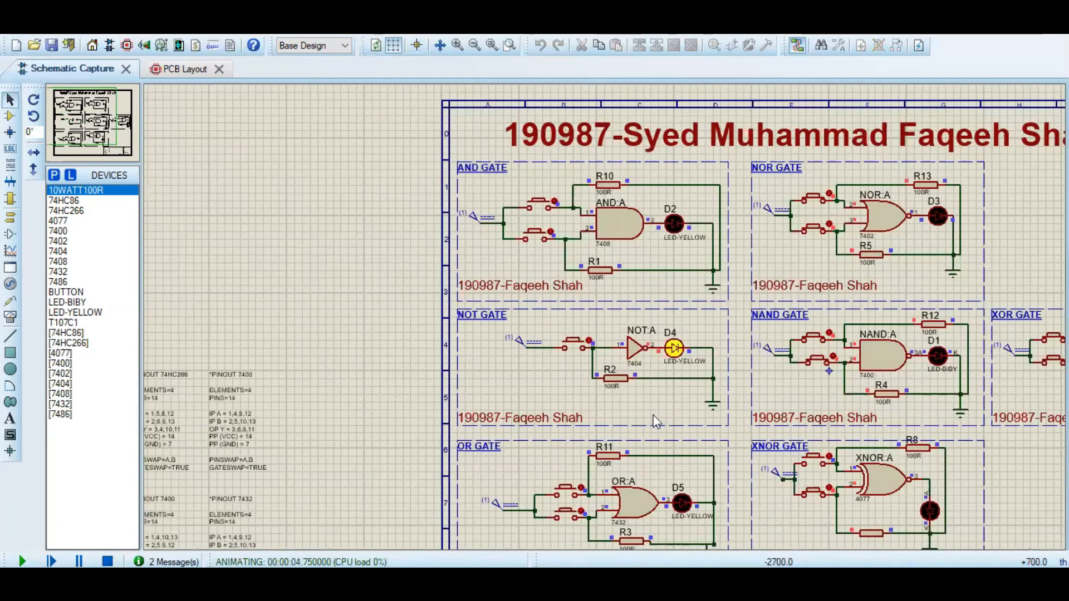
{"action": "middle_click", "coordinate": [640, 443]}
{"action": "left_click", "coordinate": [606, 325]}
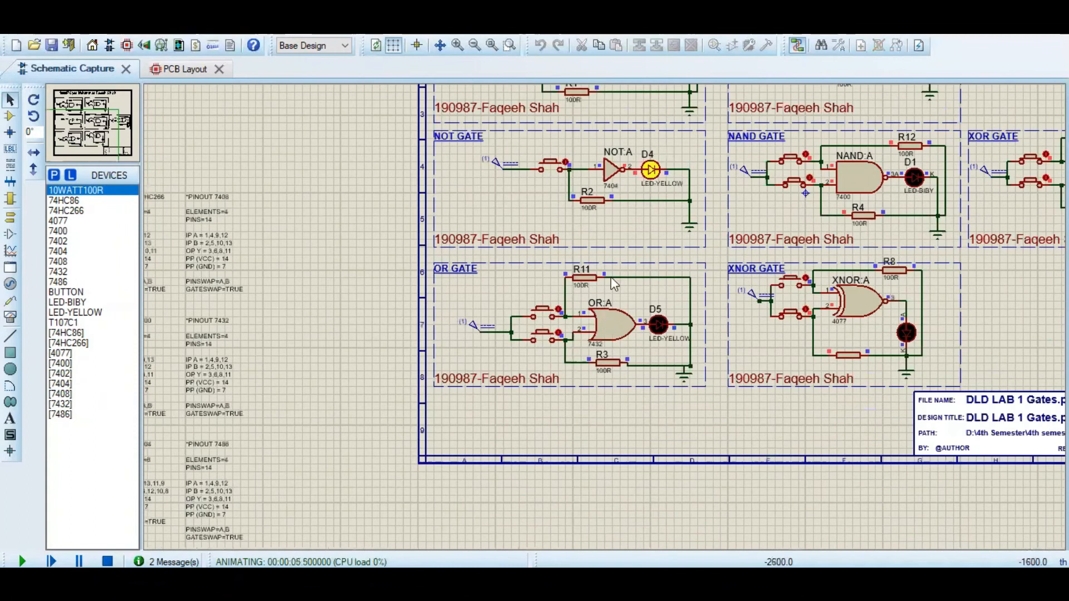
{"action": "scroll", "coordinate": [610, 278], "scroll_direction": "up", "scroll_amount": 2}
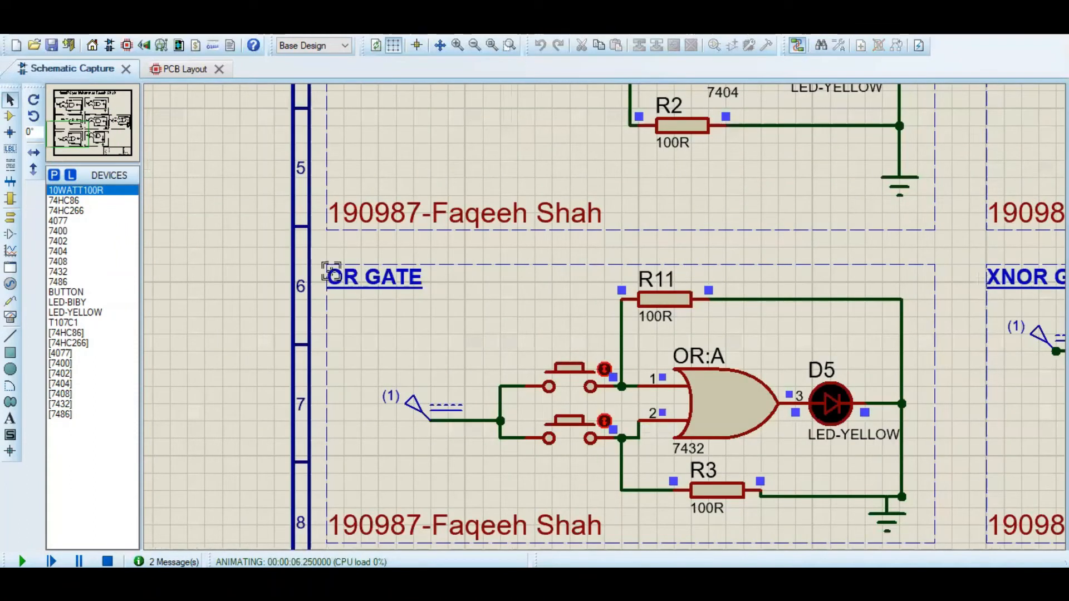
{"action": "left_click_drag", "start_coordinate": [909, 539], "coordinate": [934, 543]}
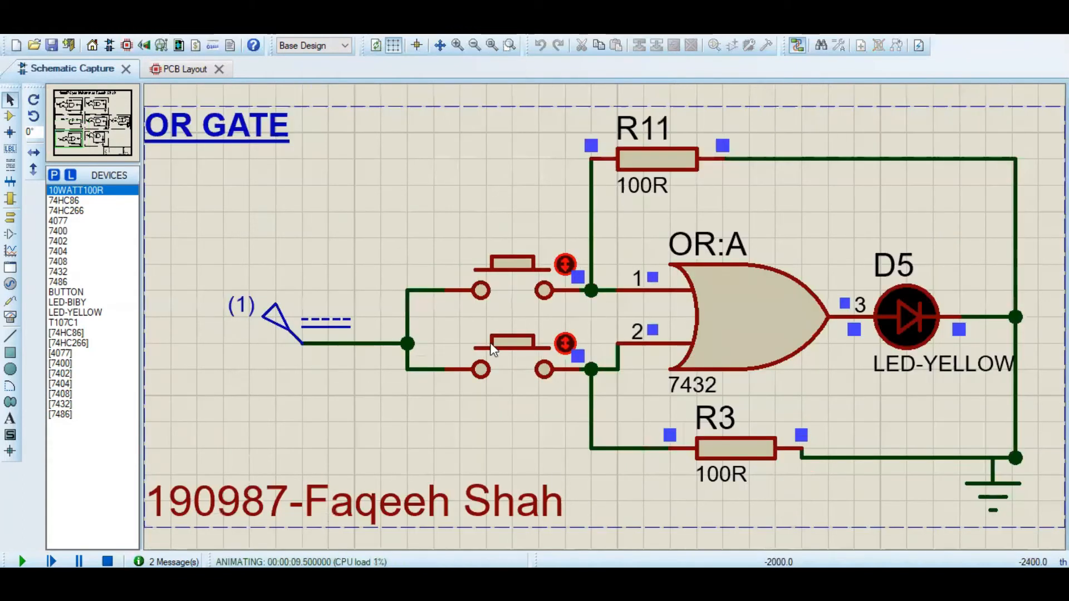